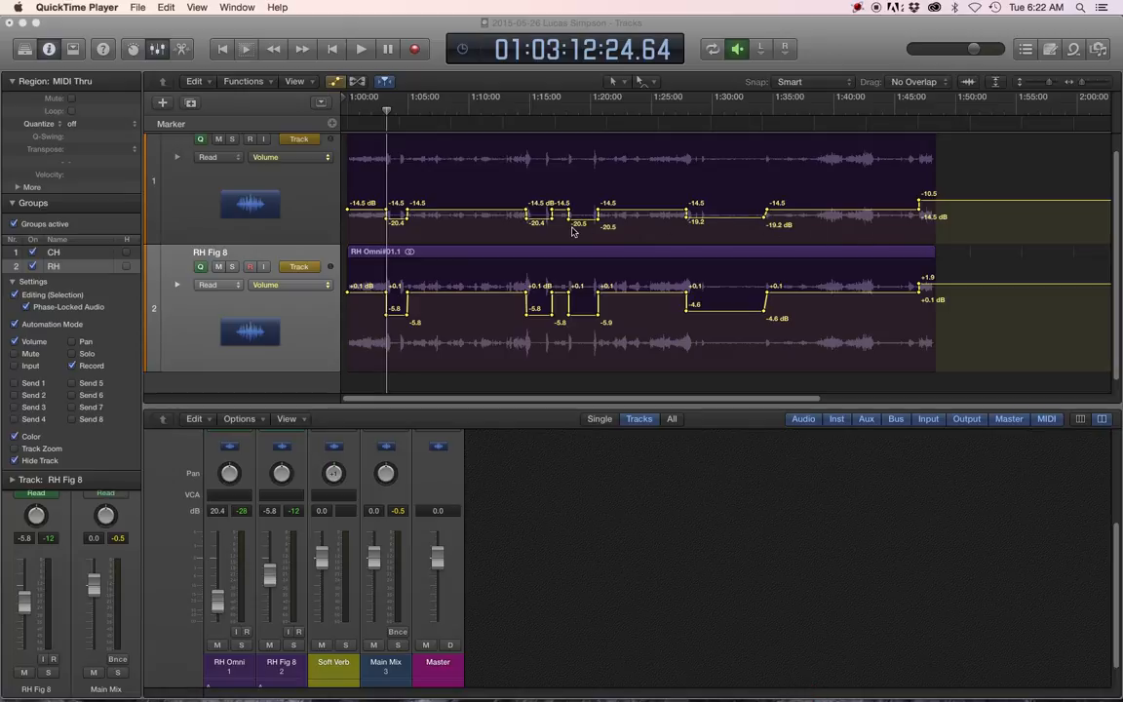
- Switch to Logic Pro X, hide the track automation, and play the recording near its end
{"action": "left_click", "coordinate": [553, 226]}
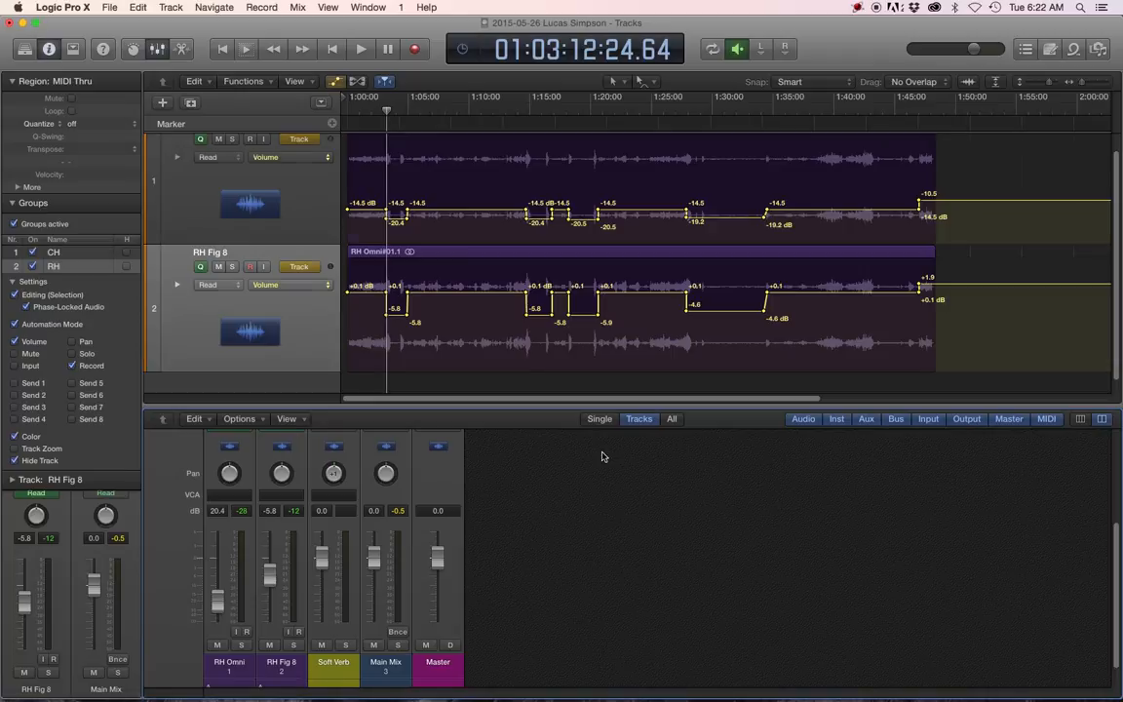
{"action": "key", "text": "a"}
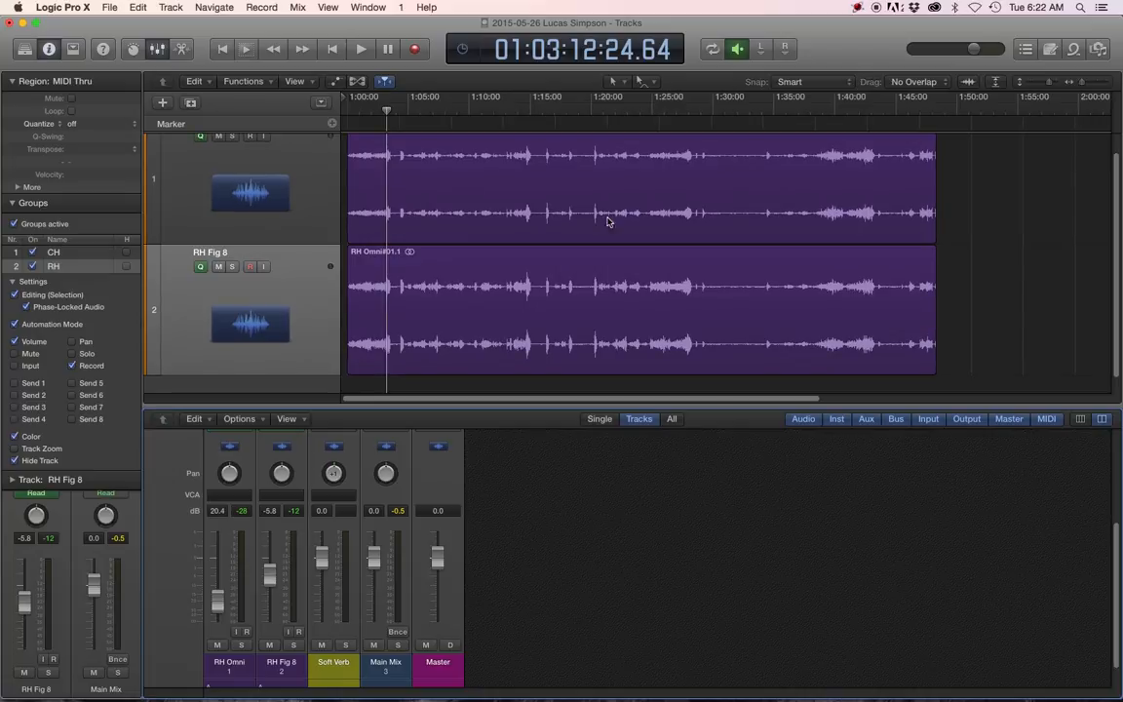
{"action": "left_click", "coordinate": [931, 114]}
{"action": "key", "text": "super+Right"}
{"action": "scroll", "coordinate": [967, 243], "scroll_direction": "up", "scroll_amount": 3}
{"action": "left_click", "coordinate": [840, 109]}
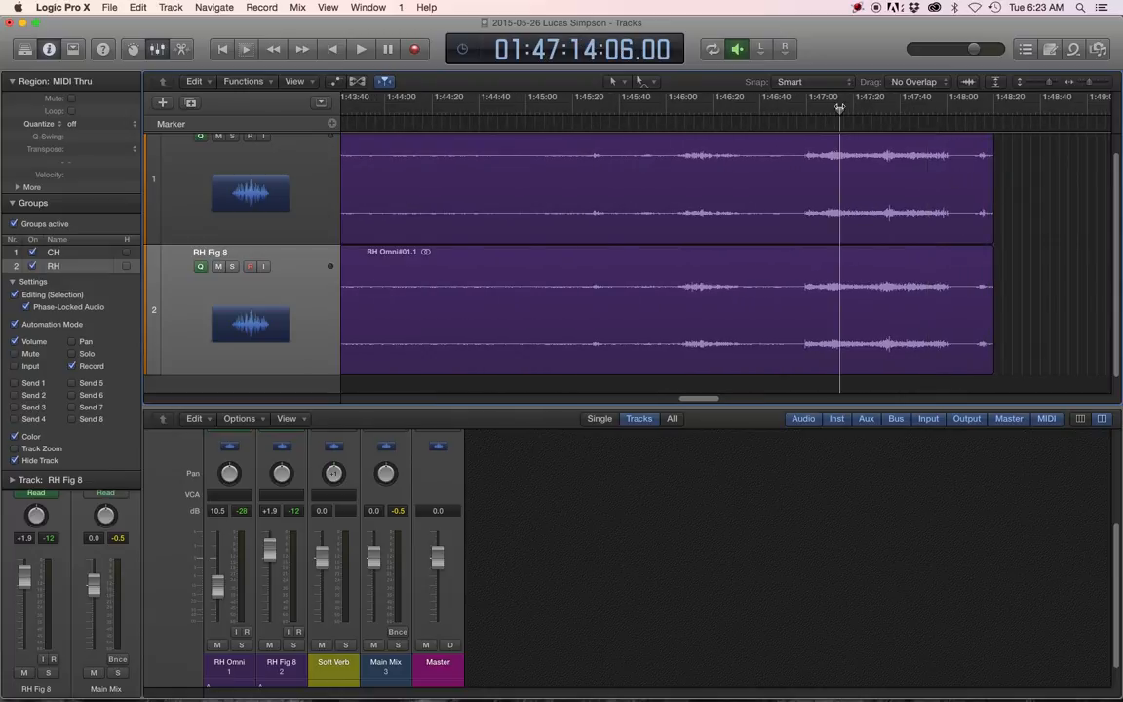
{"action": "key", "text": "space"}
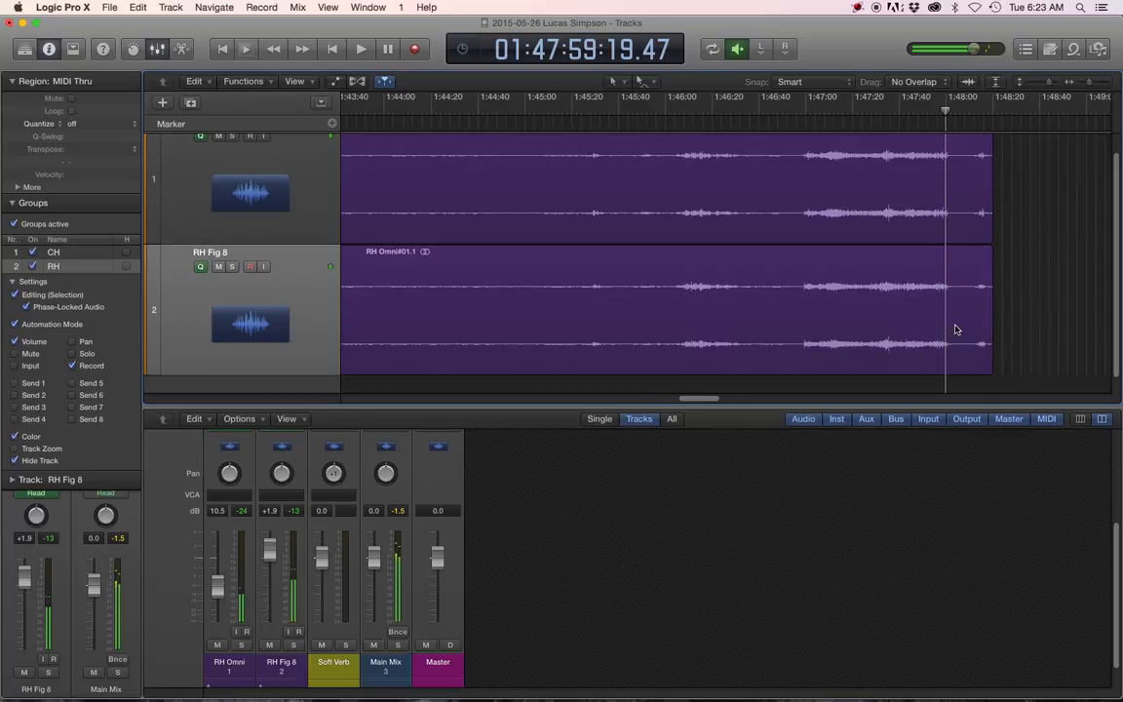
- Select both grouped regions and trim their ends back to about 1:48:03
{"action": "scroll", "coordinate": [907, 326], "scroll_direction": "right", "scroll_amount": 5}
{"action": "left_click", "coordinate": [793, 325]}
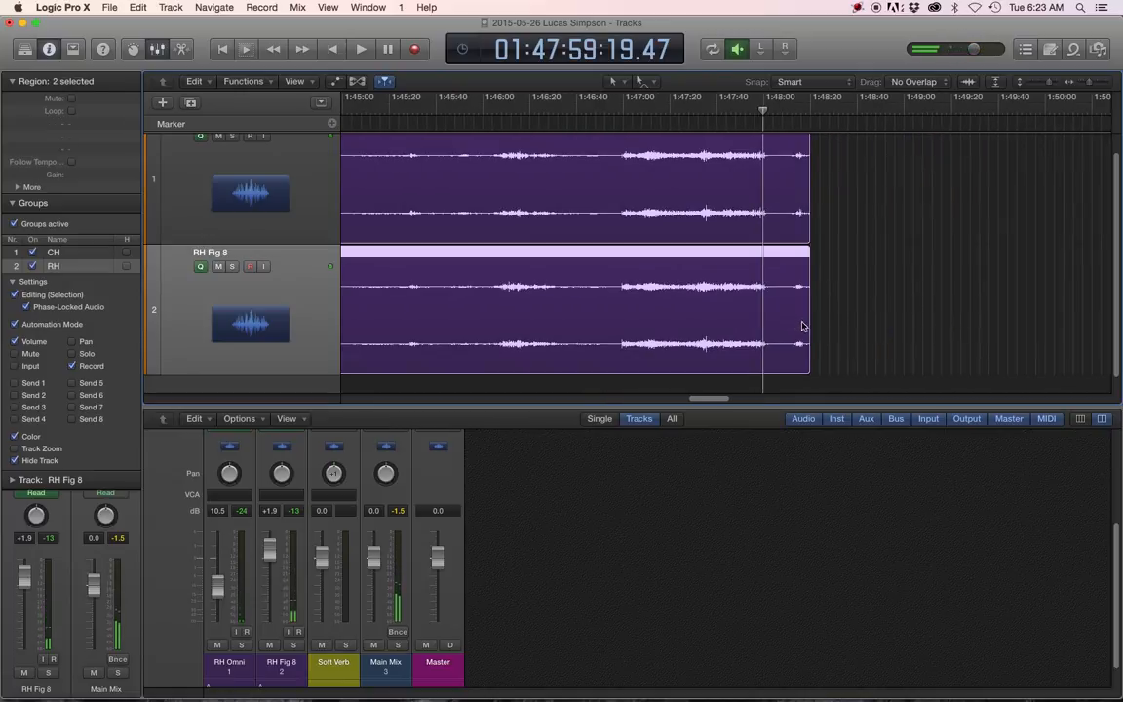
{"action": "left_click_drag", "start_coordinate": [807, 369], "coordinate": [846, 337]}
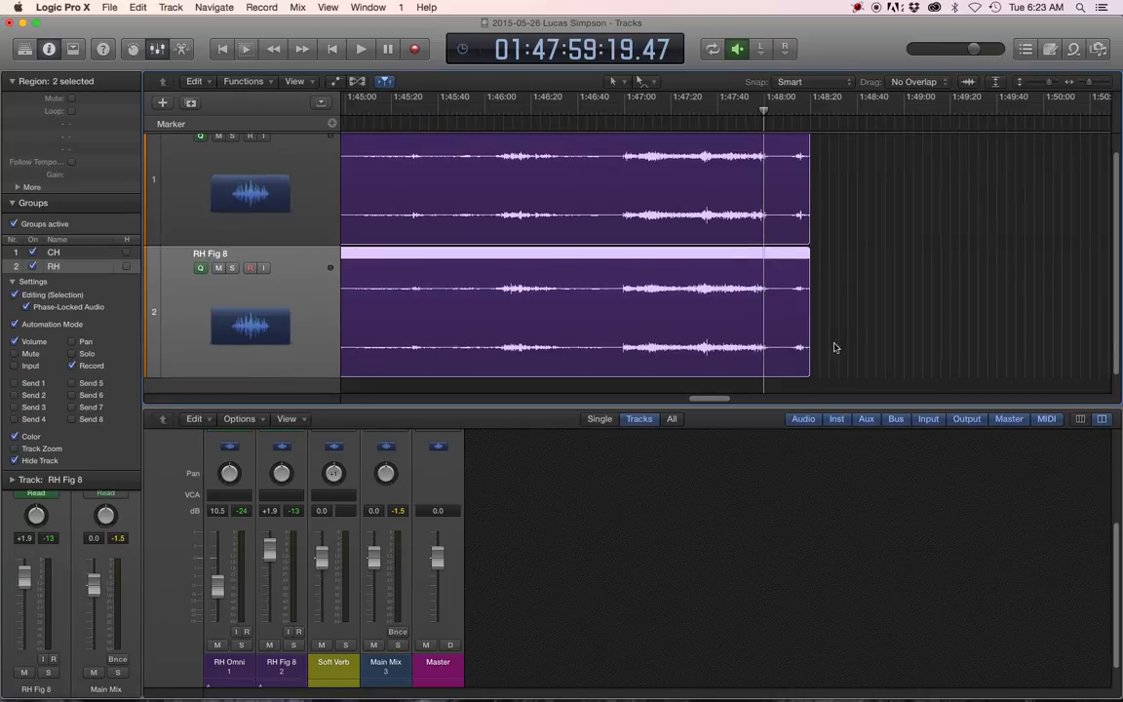
{"action": "left_click_drag", "start_coordinate": [807, 367], "coordinate": [772, 366]}
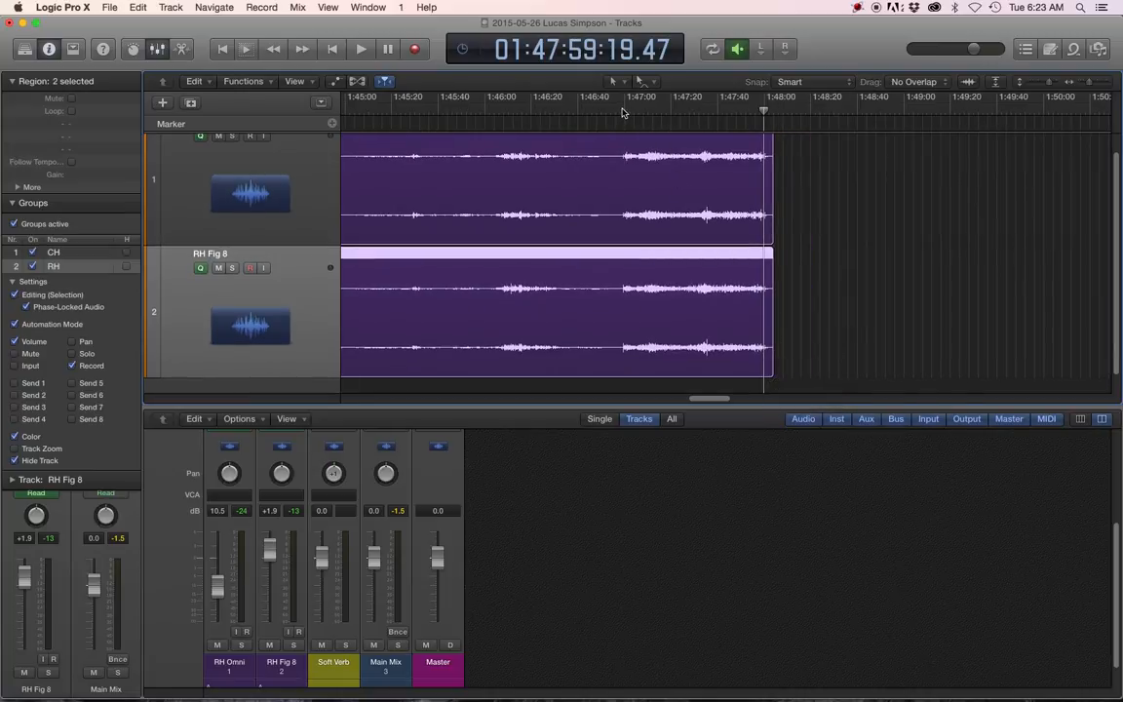
- Listen from 1:46:59, then move the playhead to 1:47:21 and trim both regions' ends to just past it
{"action": "left_click", "coordinate": [624, 112]}
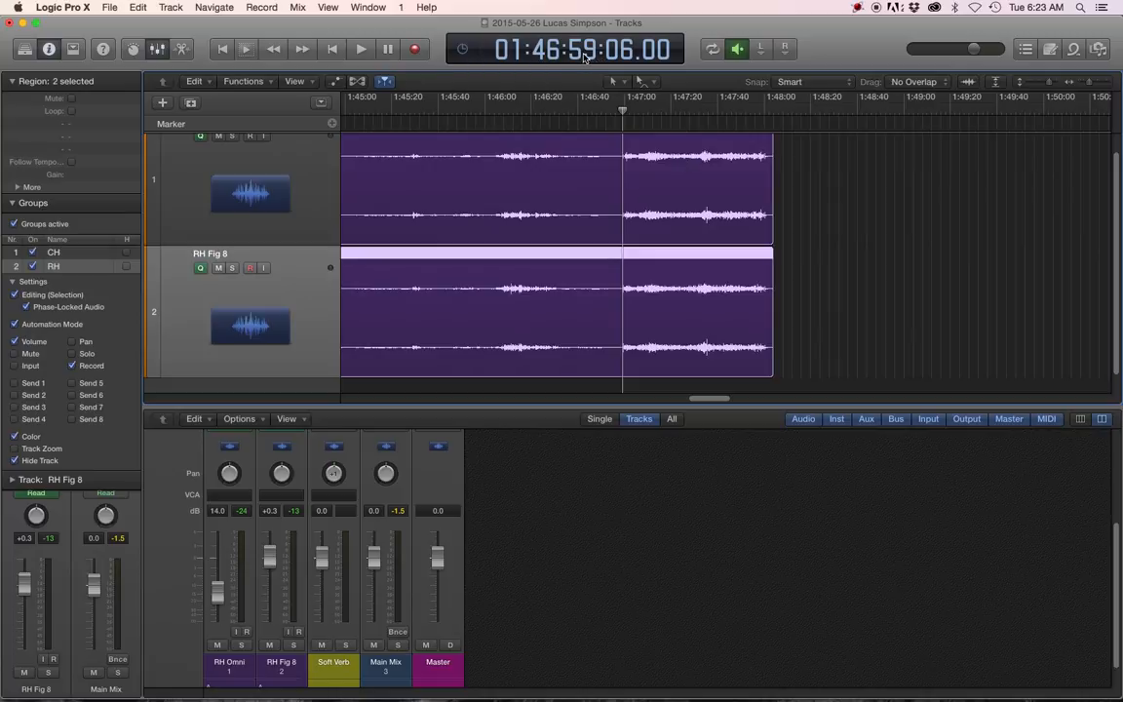
{"action": "key", "text": "space"}
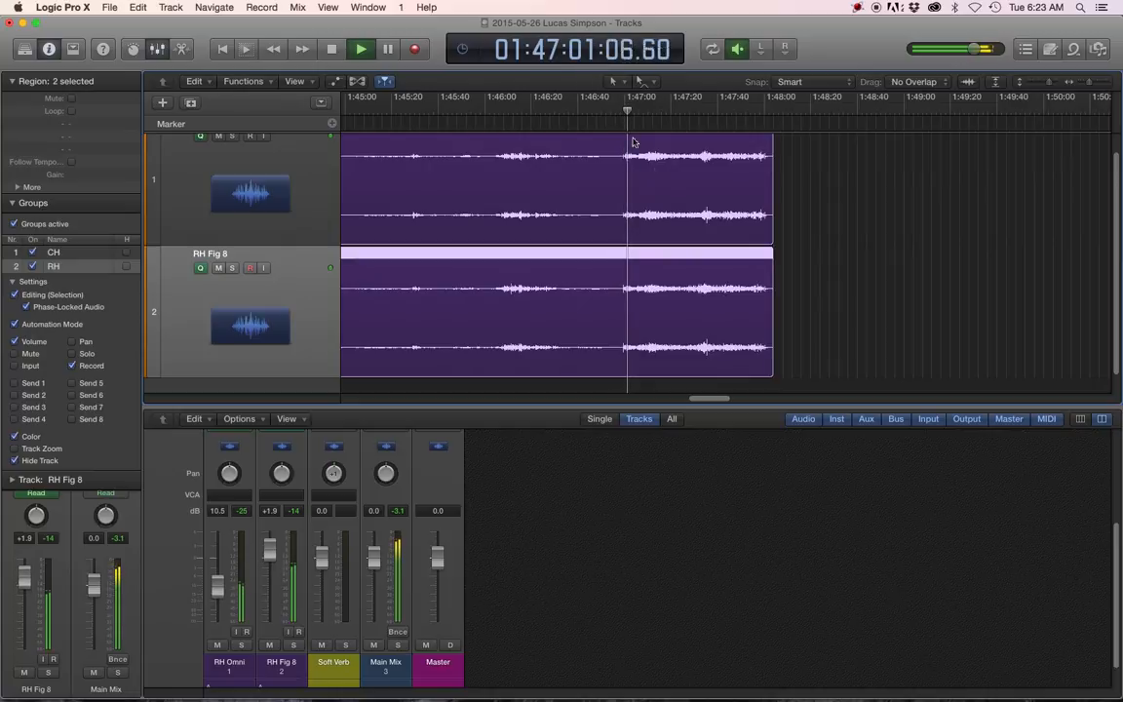
{"action": "key", "text": "space"}
{"action": "left_click_drag", "start_coordinate": [627, 107], "coordinate": [674, 112]}
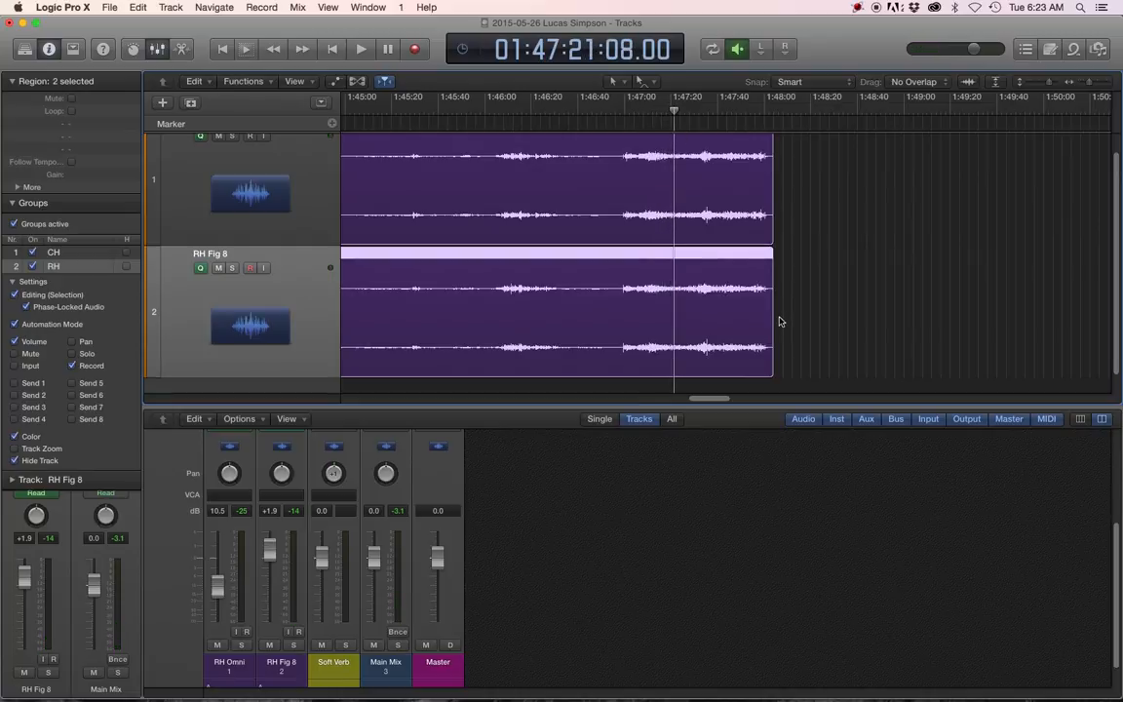
{"action": "left_click_drag", "start_coordinate": [767, 364], "coordinate": [676, 357]}
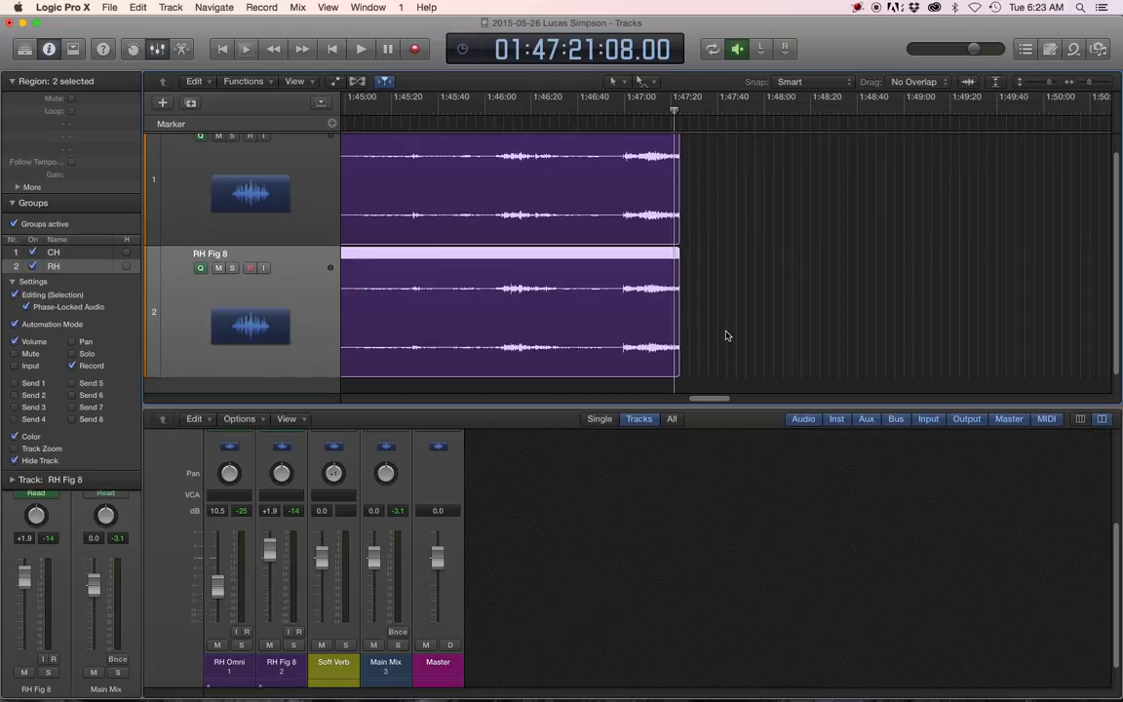
- Play the recording from its beginning at 1:00:00 and examine the opening waveform
{"action": "key", "text": "Return"}
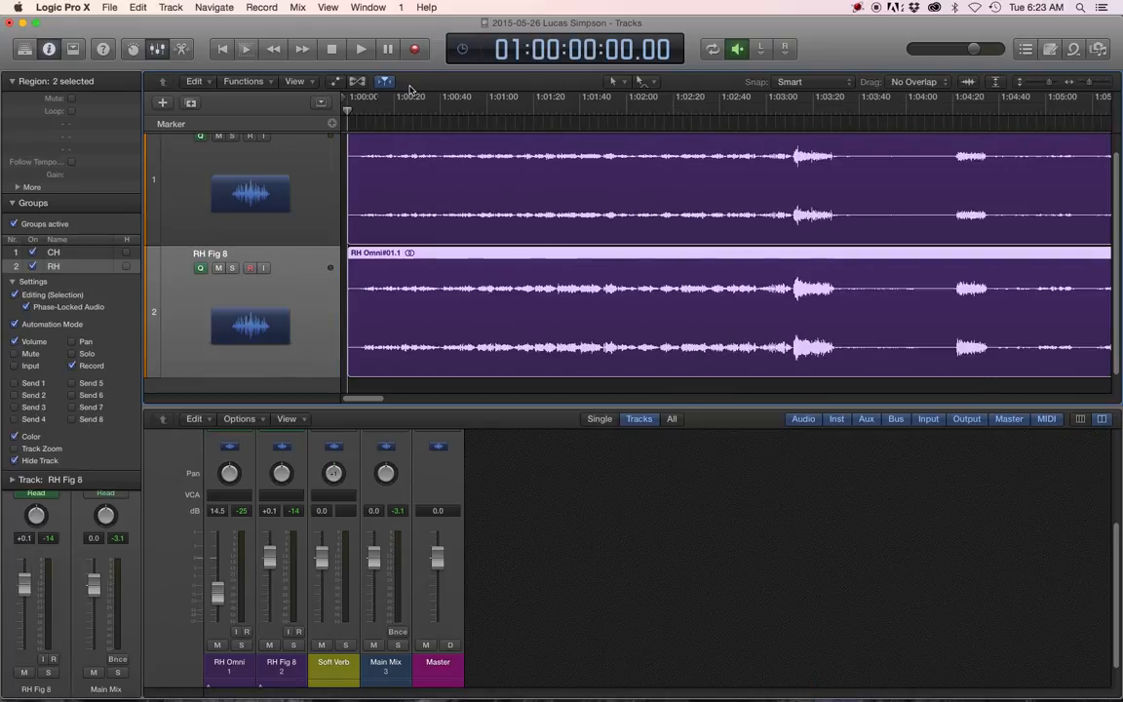
{"action": "key", "text": "space"}
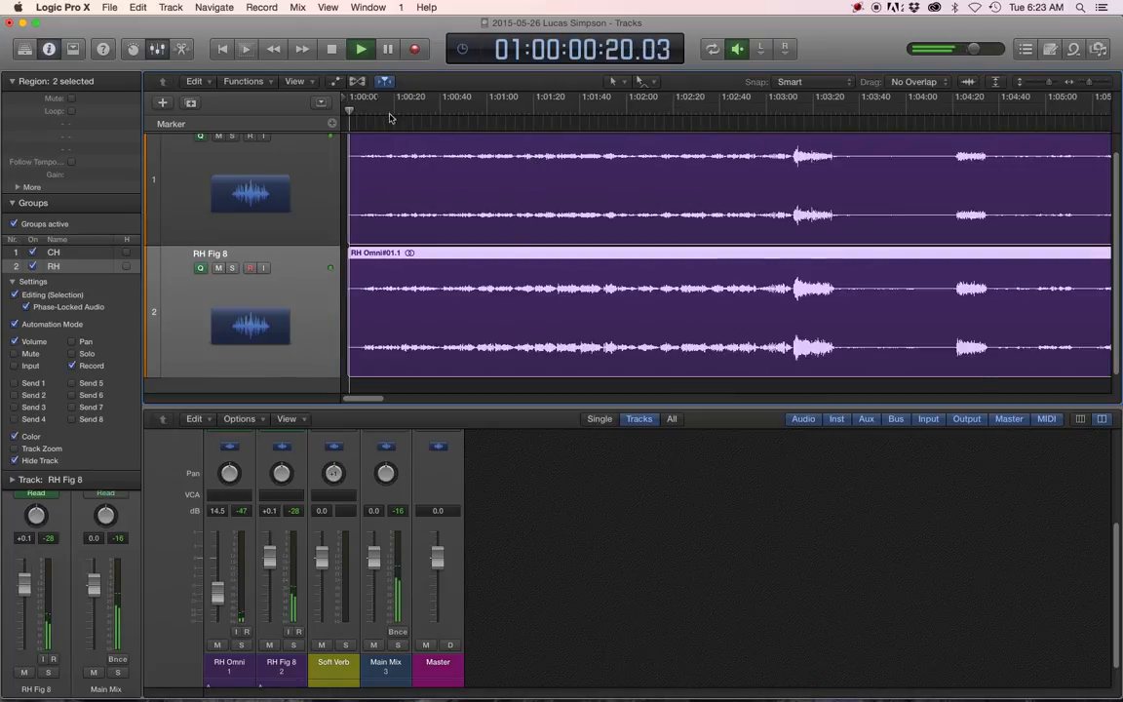
{"action": "key", "text": "super+Right"}
{"action": "key", "text": "super+Right"}
{"action": "key", "text": "super+Right"}
{"action": "key", "text": "super+Left"}
{"action": "key", "text": "super+Left"}
{"action": "key", "text": "super+Left"}
{"action": "key", "text": "super+Left"}
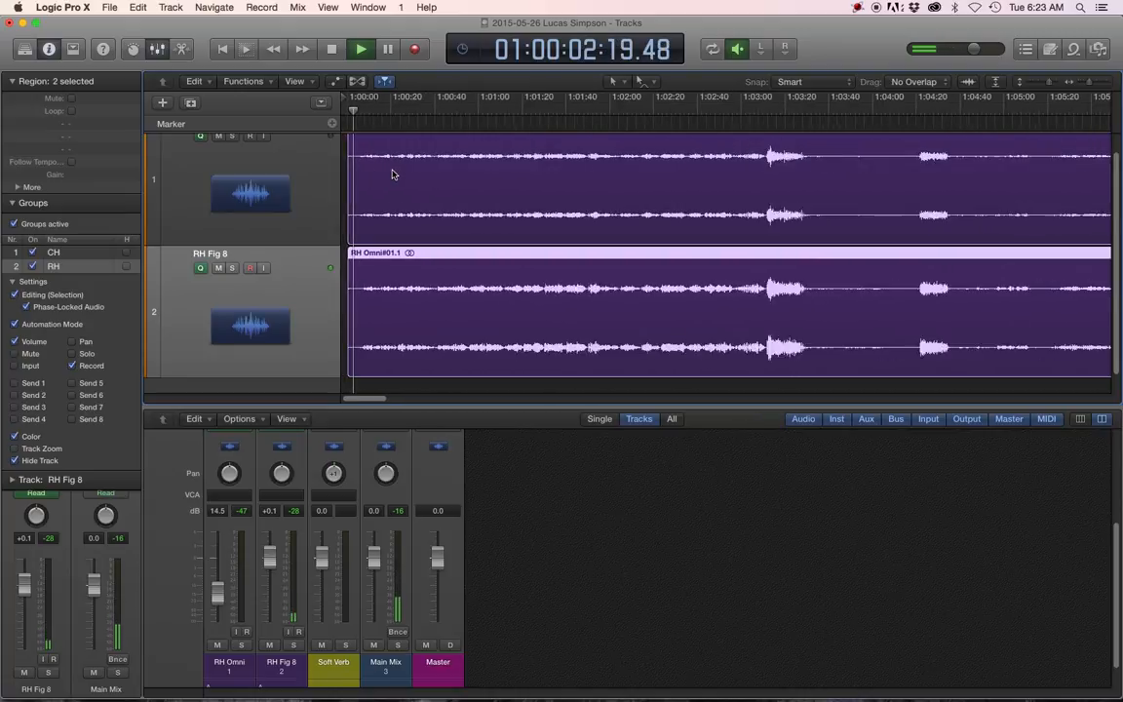
{"action": "key", "text": "super+Right"}
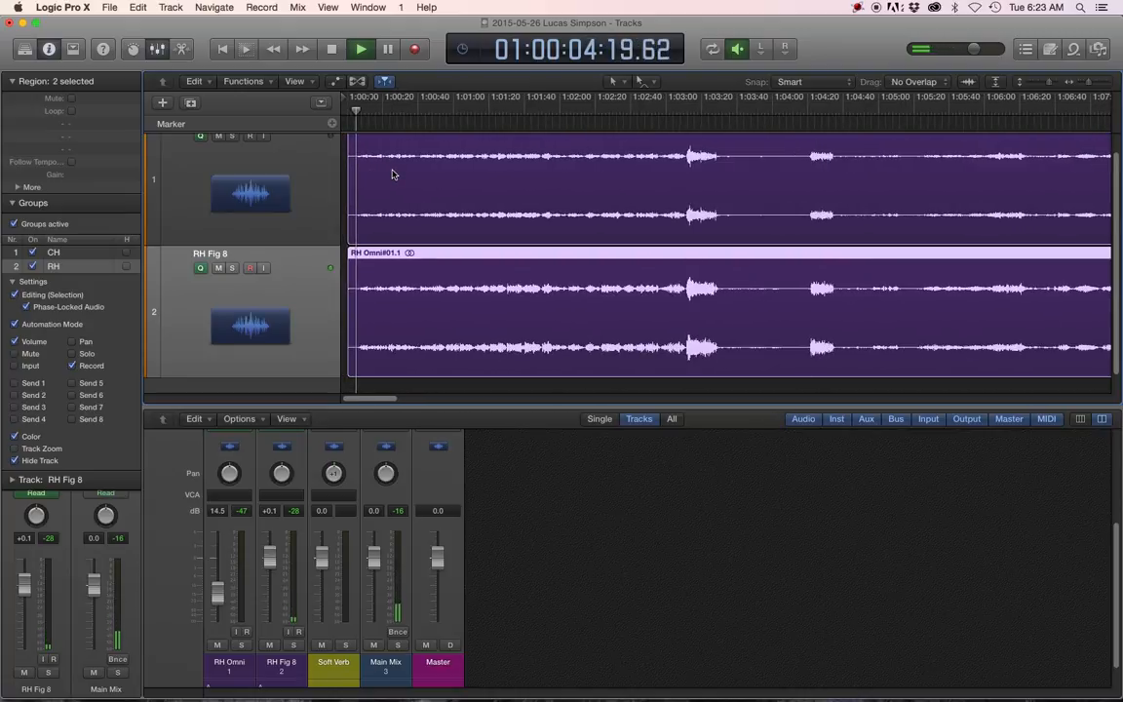
{"action": "key", "text": "super+Left"}
{"action": "key", "text": "space"}
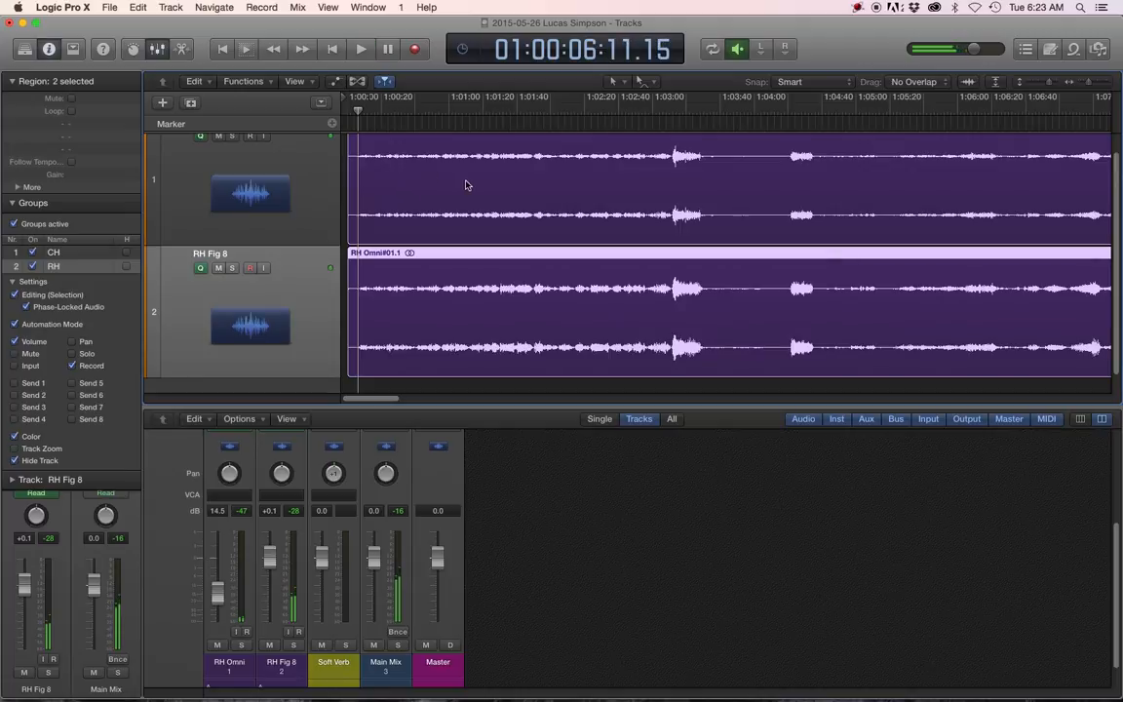
- Move both grouped regions about 13 minutes later on the timeline, making room before their start
{"action": "key", "text": "super+Left"}
{"action": "key", "text": "super+Left"}
{"action": "key", "text": "super+Left"}
{"action": "key", "text": "super+Left"}
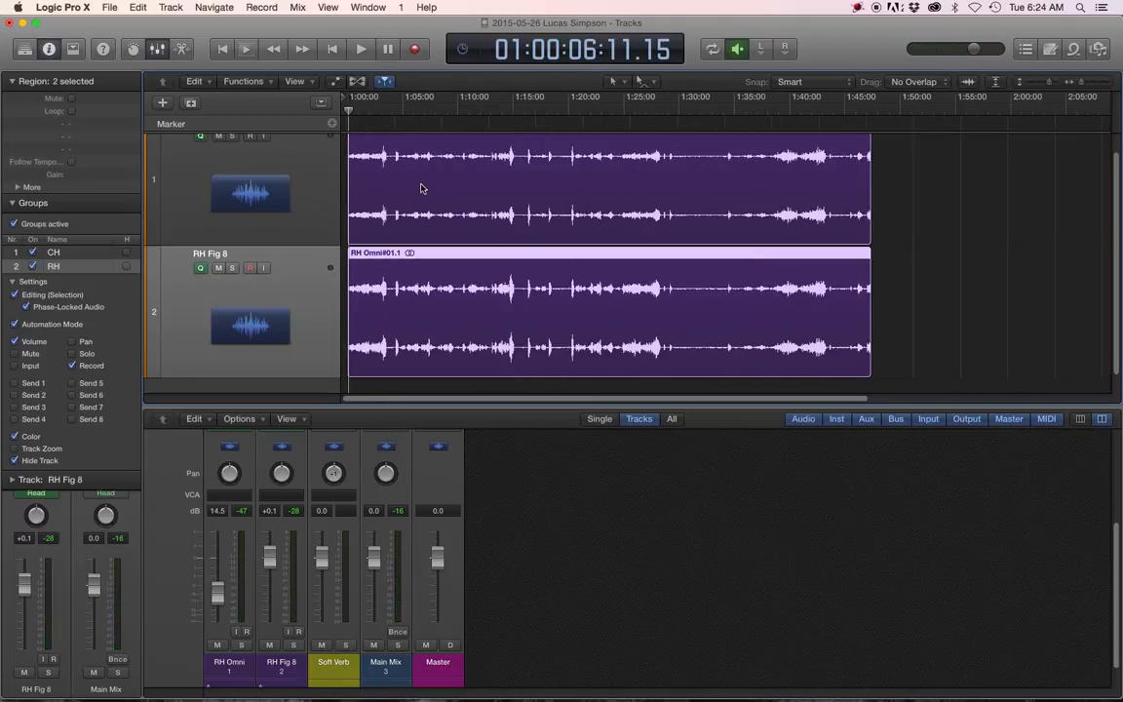
{"action": "scroll", "coordinate": [421, 188], "scroll_direction": "up", "scroll_amount": 2}
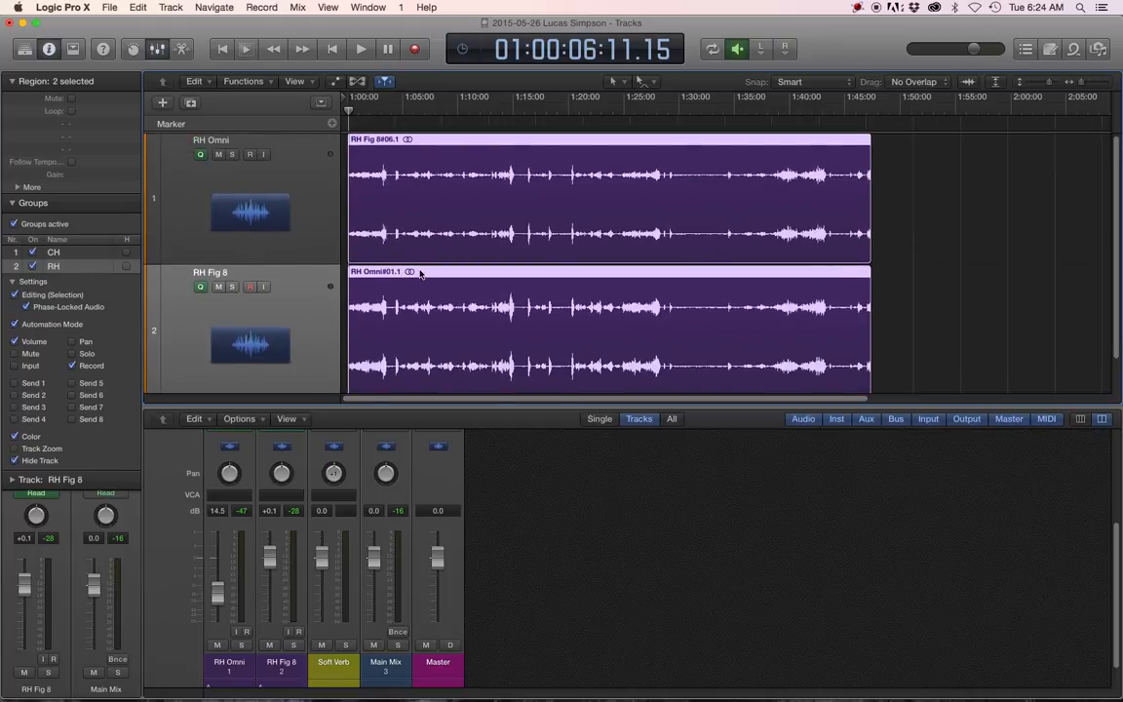
{"action": "left_click_drag", "start_coordinate": [421, 274], "coordinate": [567, 274]}
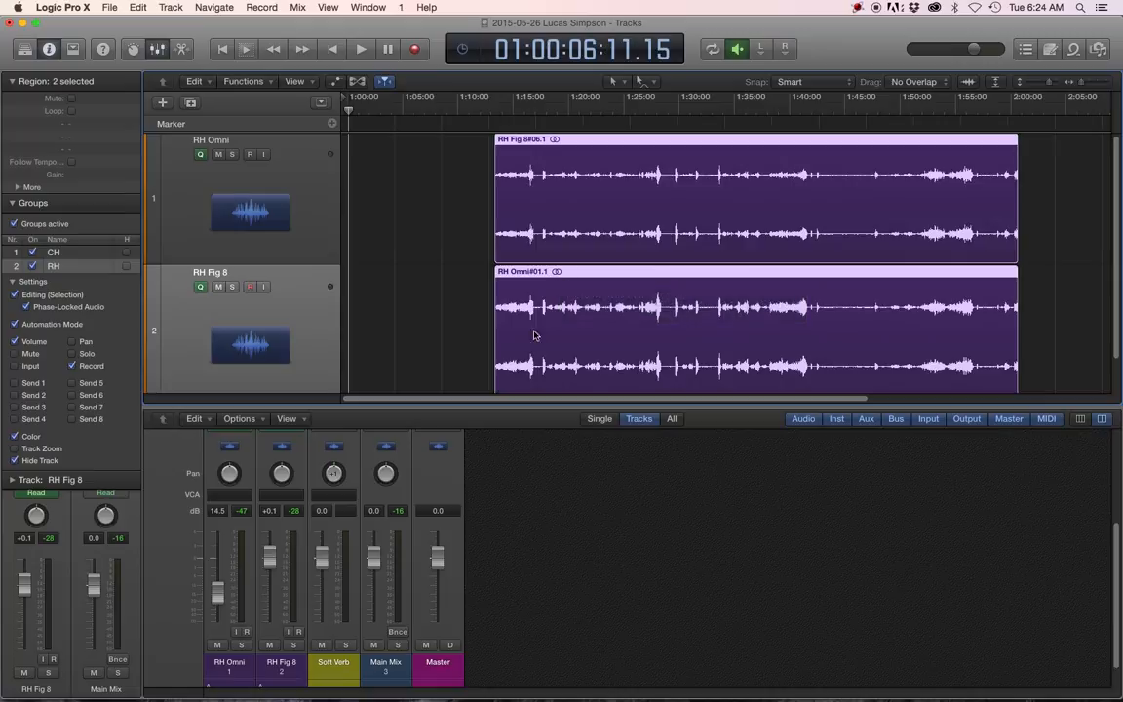
- Extend the starts of both regions back to about 1:04:00 and play the recovered audio from 1:05:27
{"action": "left_click_drag", "start_coordinate": [498, 380], "coordinate": [348, 372]}
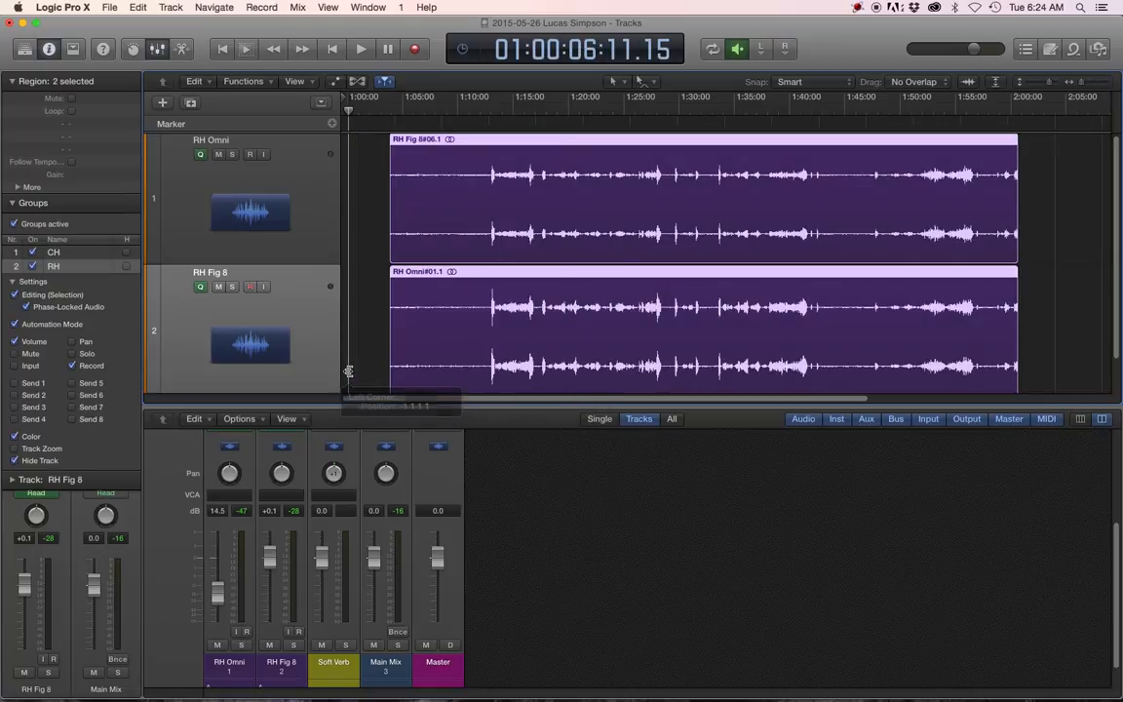
{"action": "left_click", "coordinate": [408, 111]}
{"action": "key", "text": "space"}
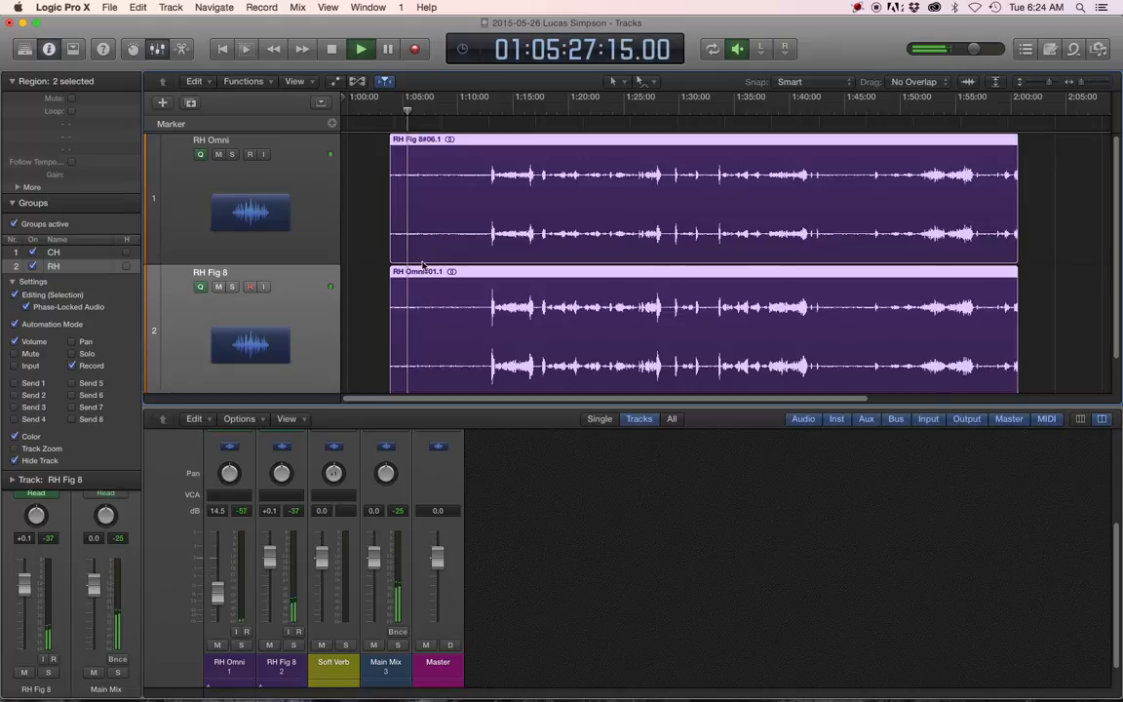
{"action": "key", "text": "space"}
- Trim the starts of both regions forward to about 1:12:30, just before the first loud passage
{"action": "left_click_drag", "start_coordinate": [395, 256], "coordinate": [485, 246]}
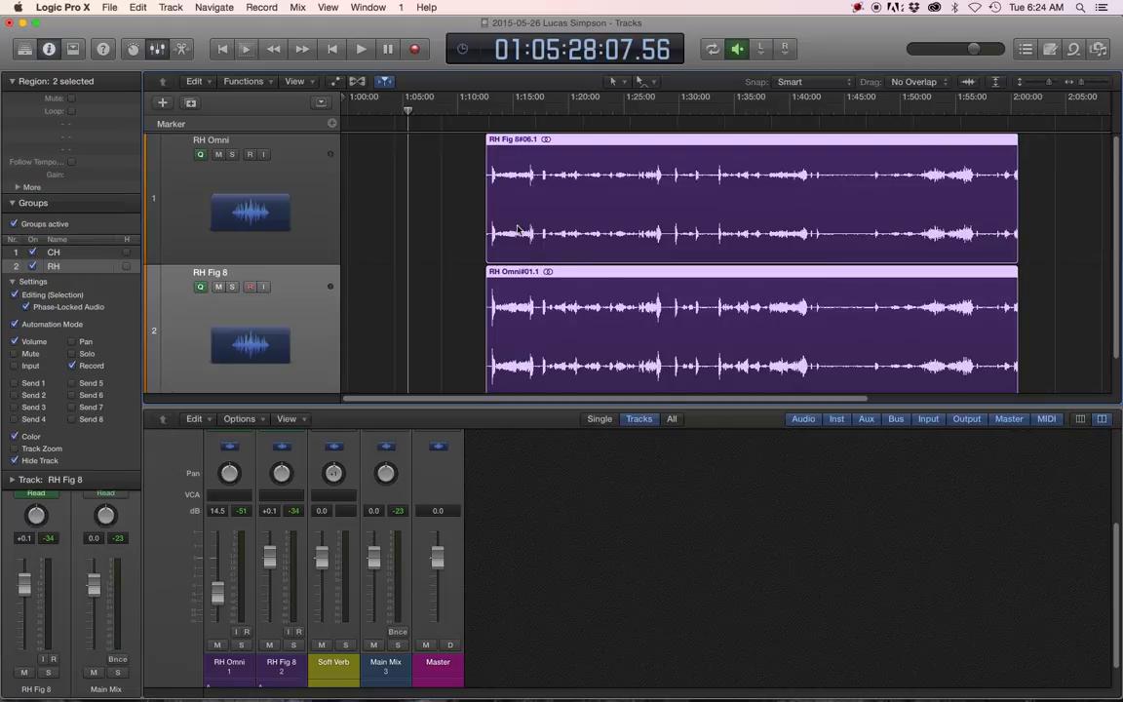
{"action": "scroll", "coordinate": [515, 244], "scroll_direction": "up", "scroll_amount": 5}
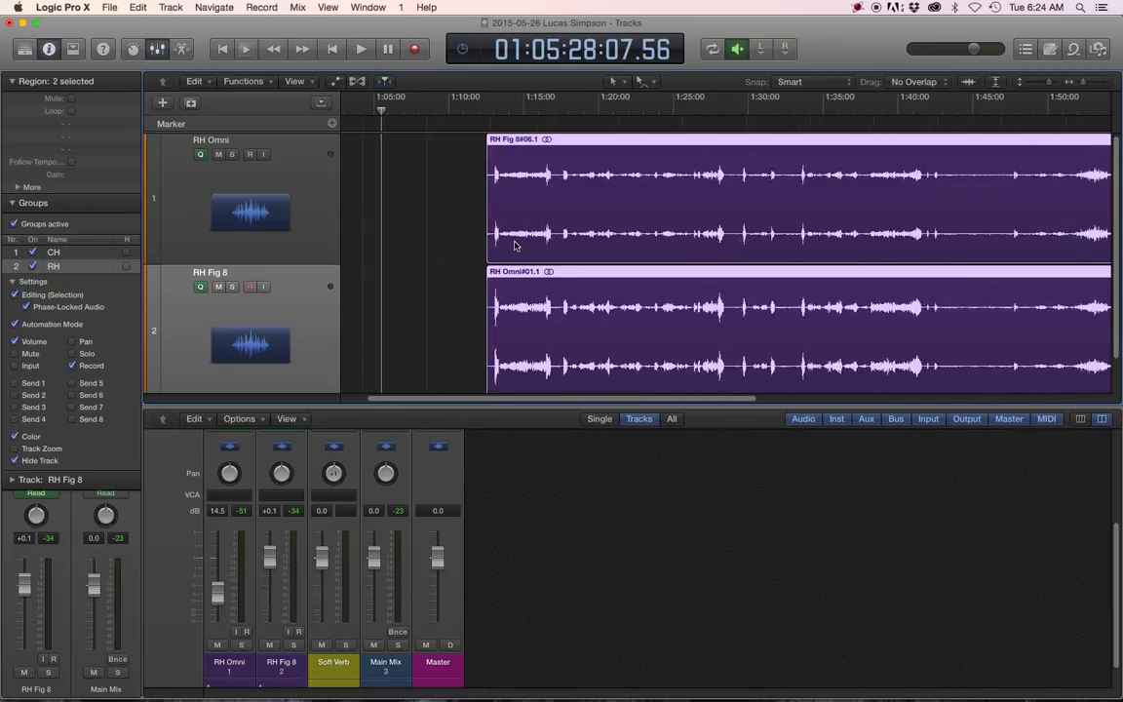
{"action": "scroll", "coordinate": [515, 245], "scroll_direction": "up", "scroll_amount": 6}
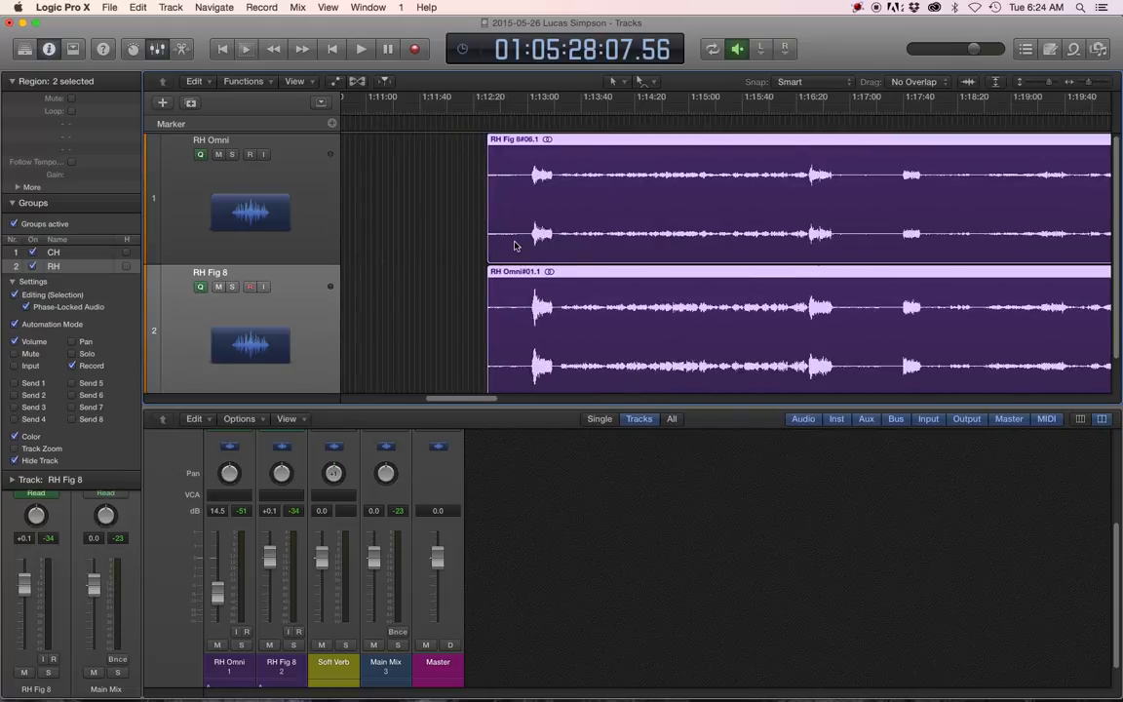
- Play the opening passage near 1:13:13 and trim the starts of both regions past it to about 1:13:20
{"action": "left_click", "coordinate": [545, 108]}
{"action": "key", "text": "space"}
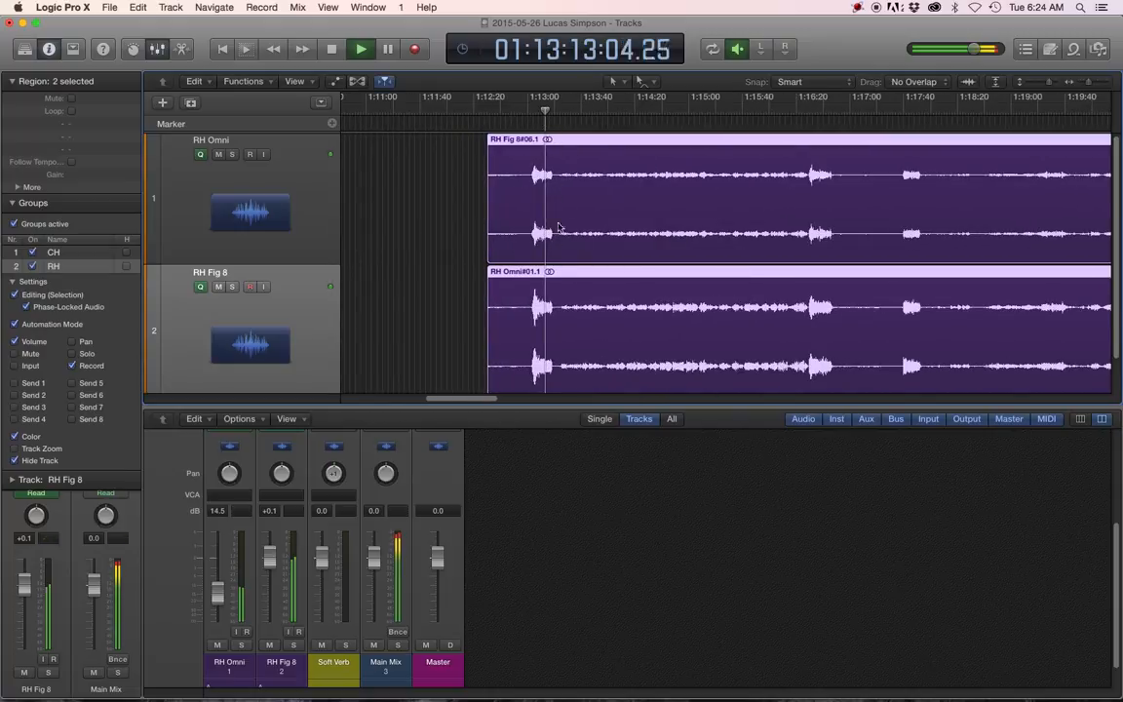
{"action": "scroll", "coordinate": [519, 256], "scroll_direction": "up", "scroll_amount": 7}
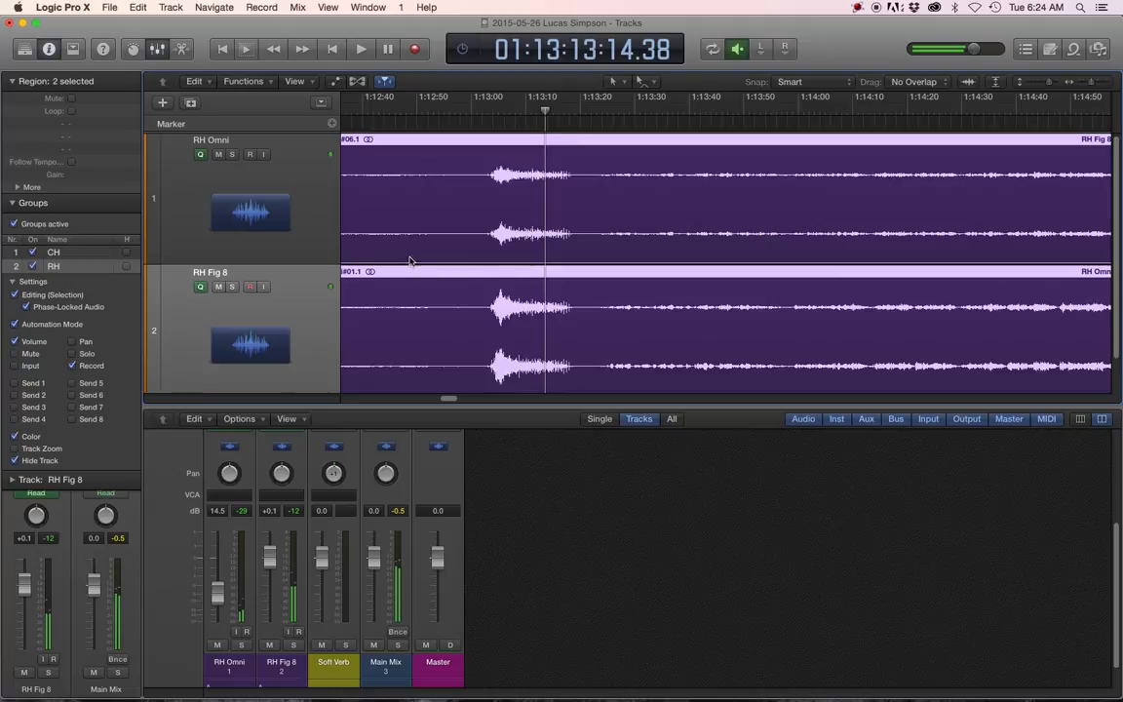
{"action": "scroll", "coordinate": [410, 260], "scroll_direction": "left", "scroll_amount": 4}
{"action": "left_click_drag", "start_coordinate": [474, 254], "coordinate": [744, 250]}
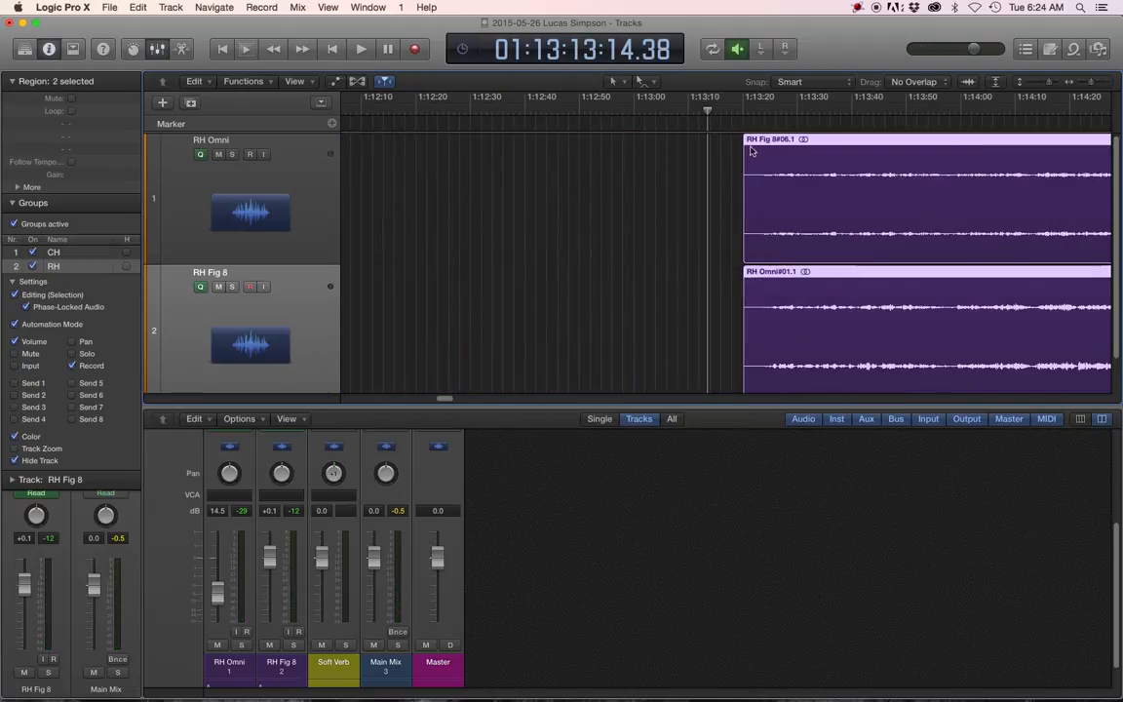
- Play from the new region start and fine-trim both regions to begin at about 1:13:22
{"action": "left_click", "coordinate": [749, 111]}
{"action": "key", "text": "space"}
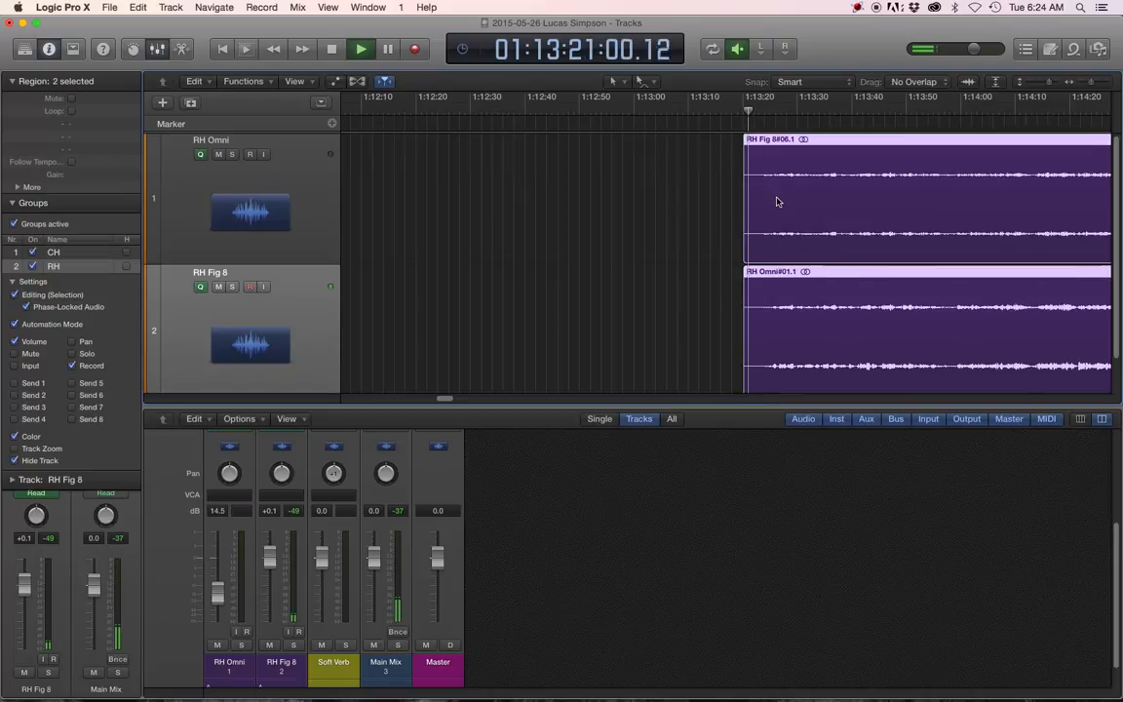
{"action": "key", "text": "super+Right"}
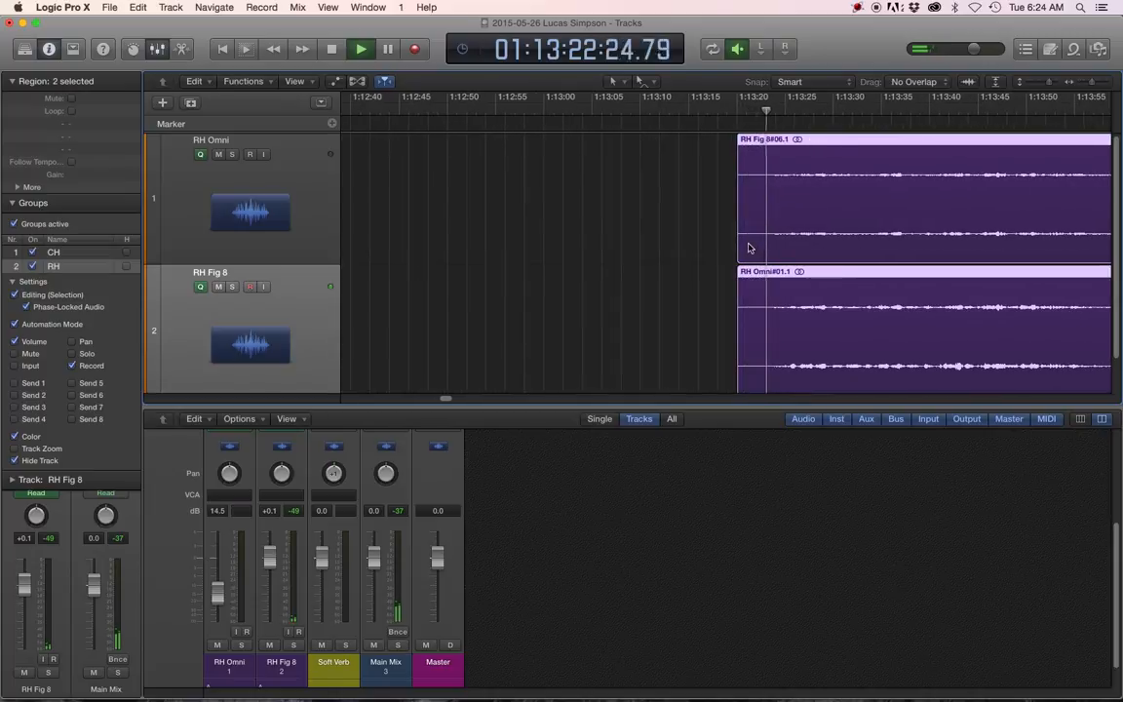
{"action": "left_click_drag", "start_coordinate": [742, 255], "coordinate": [759, 250]}
- Show the track automation and move both regions back to the session start at 1:00:00
{"action": "key", "text": "super+Left"}
{"action": "key", "text": "super+Left"}
{"action": "key", "text": "super+Left"}
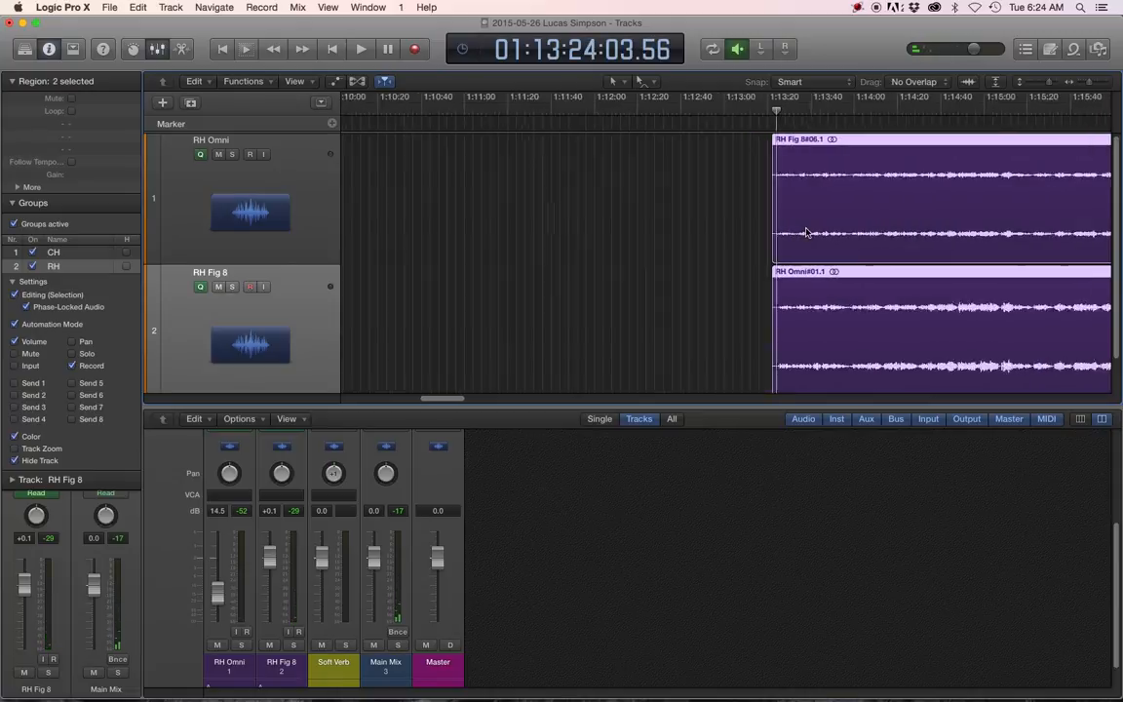
{"action": "key", "text": "super+Left"}
{"action": "key", "text": "super+Left"}
{"action": "key", "text": "super+Left"}
{"action": "key", "text": "super+Left"}
{"action": "key", "text": "super+Left"}
{"action": "key", "text": "super+Left"}
{"action": "key", "text": "super+Left"}
{"action": "key", "text": "super+Left"}
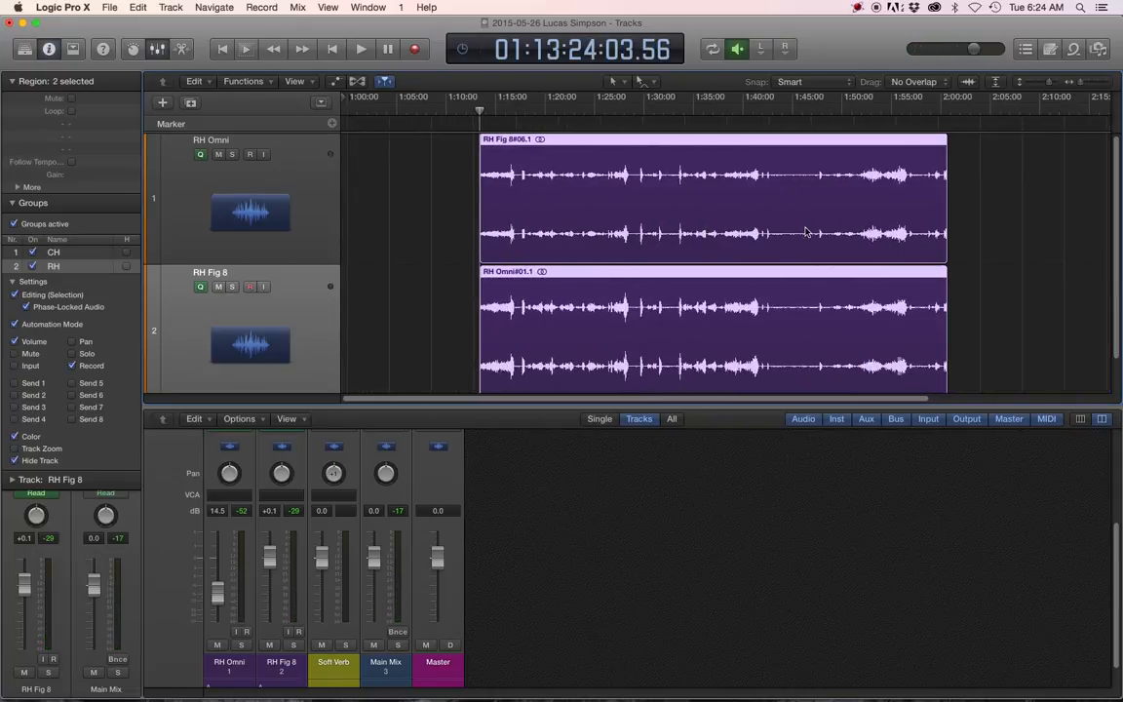
{"action": "key", "text": "a"}
{"action": "left_click_drag", "start_coordinate": [732, 143], "coordinate": [607, 153]}
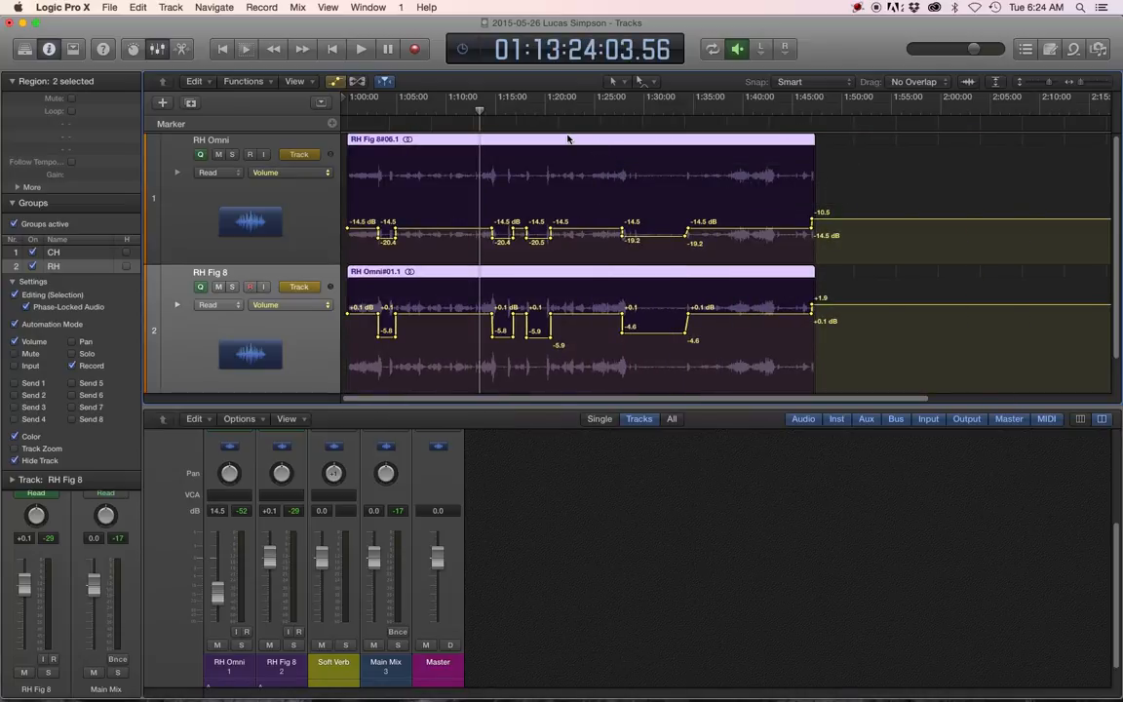
- Hide the track automation and deselect both regions
{"action": "key", "text": "a"}
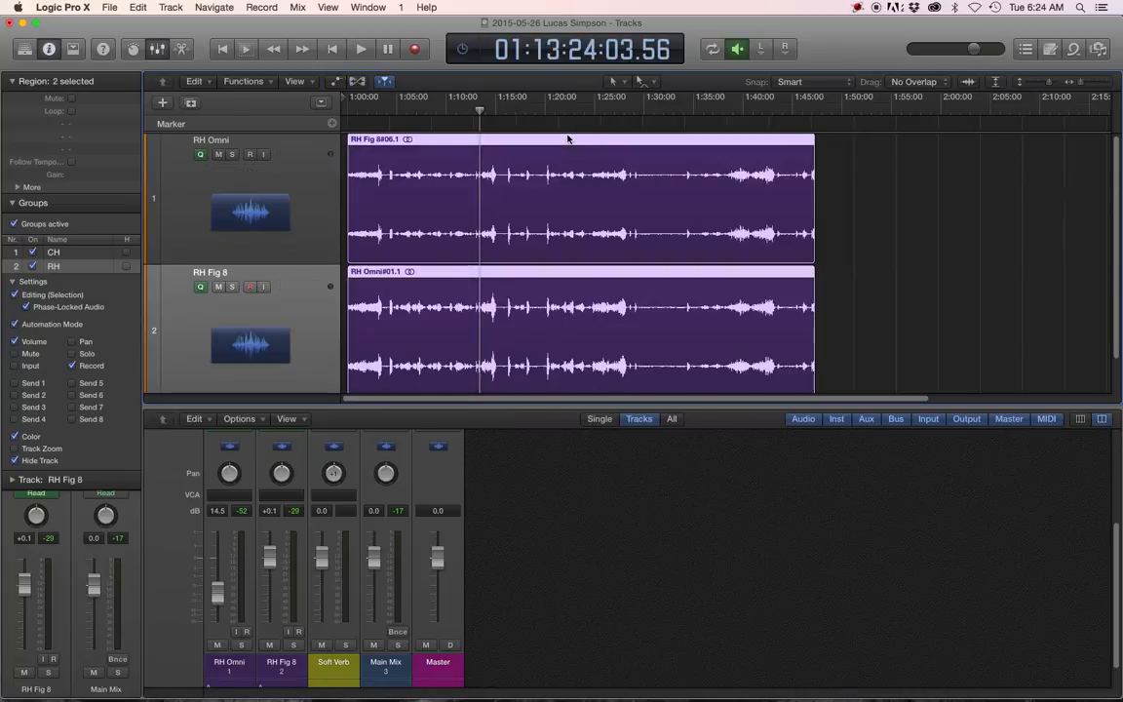
{"action": "left_click", "coordinate": [835, 192]}
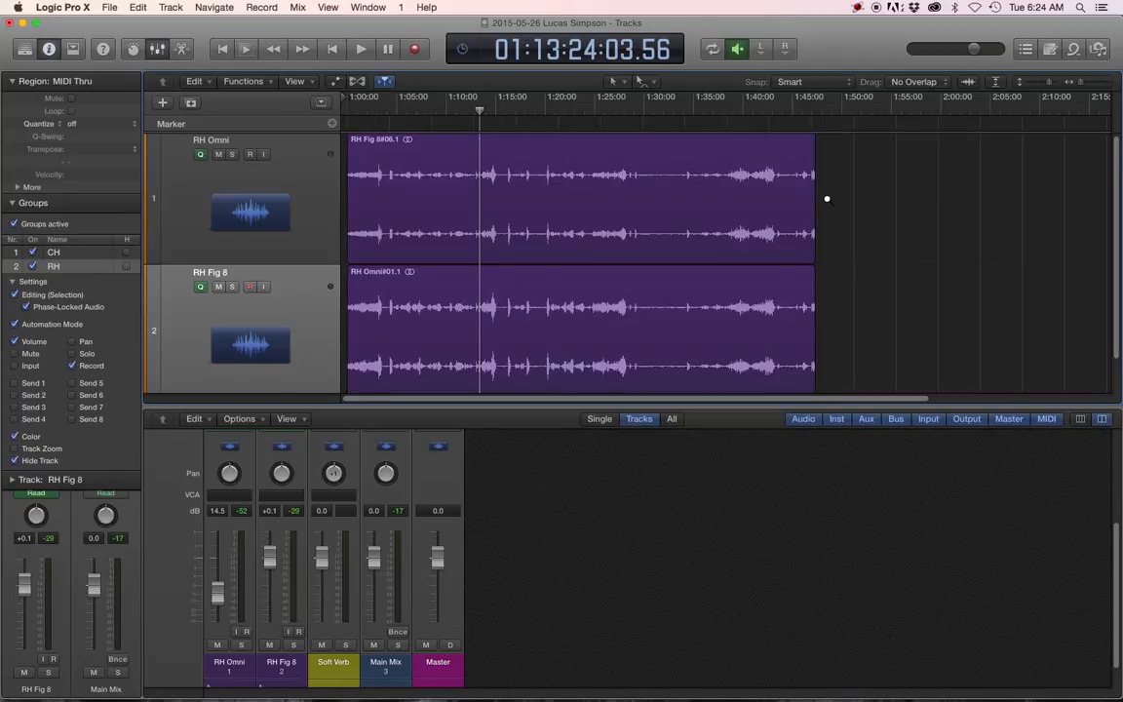
{"action": "scroll", "coordinate": [827, 199], "scroll_direction": "down", "scroll_amount": 1}
{"action": "scroll", "coordinate": [834, 183], "scroll_direction": "down", "scroll_amount": 3}
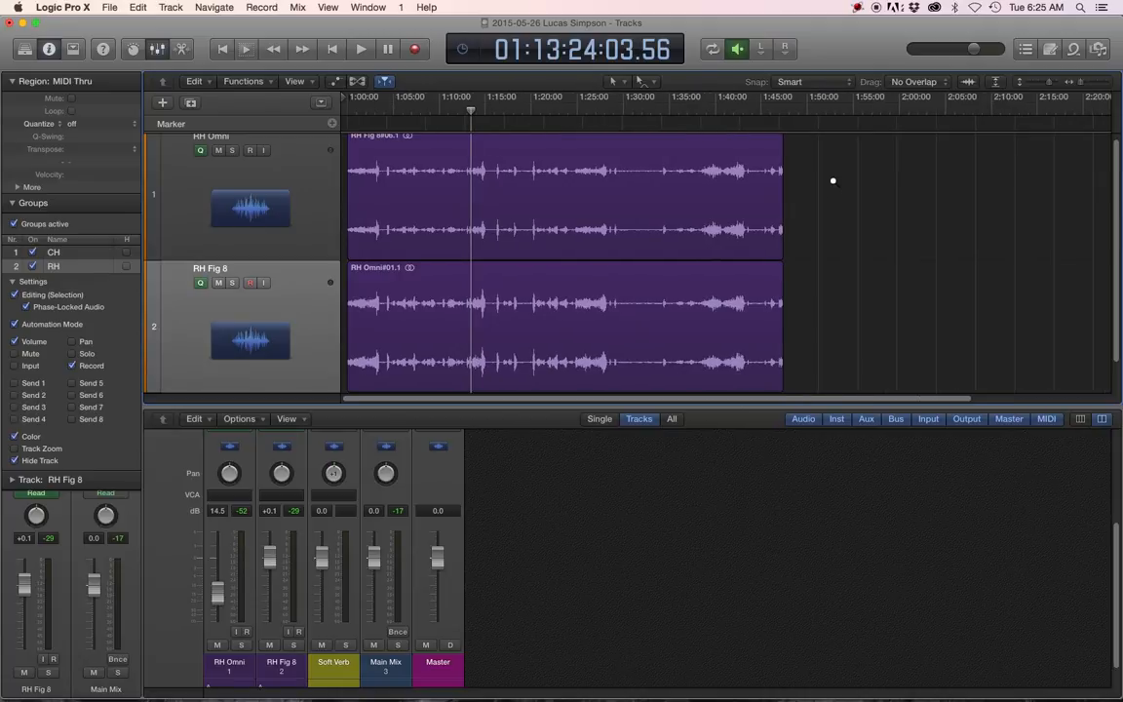
- Move the project end marker back to about 1:49:04, just past the ends of both regions
{"action": "scroll", "coordinate": [833, 184], "scroll_direction": "down", "scroll_amount": 3}
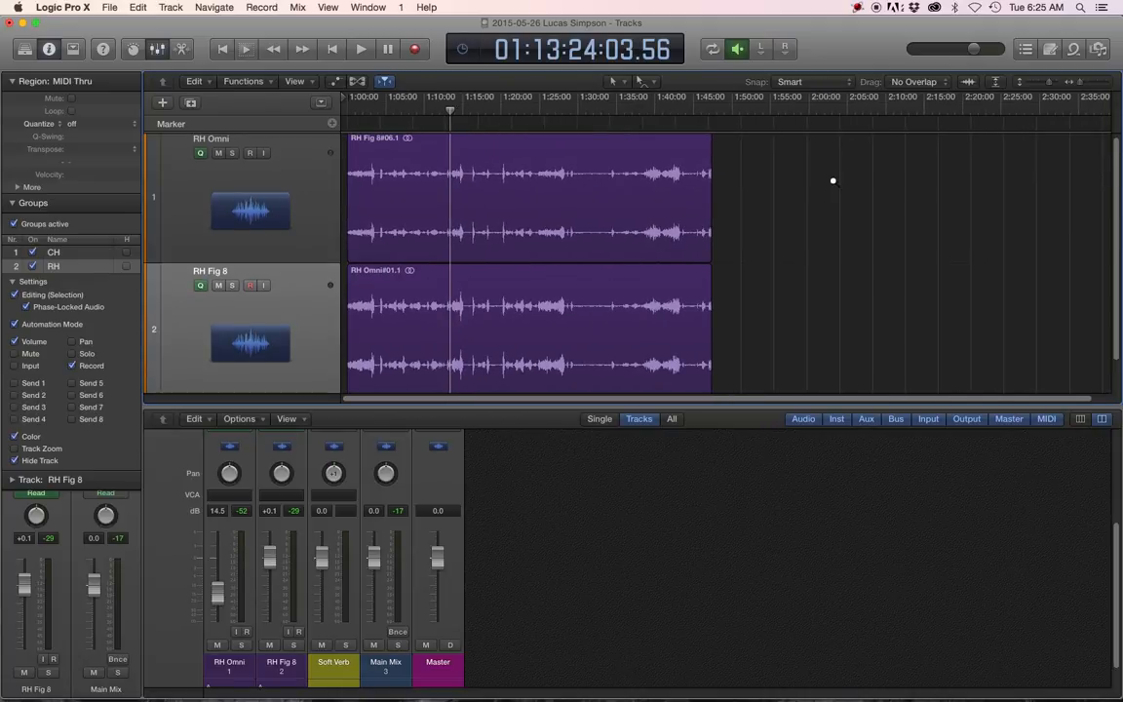
{"action": "scroll", "coordinate": [834, 182], "scroll_direction": "right", "scroll_amount": 2}
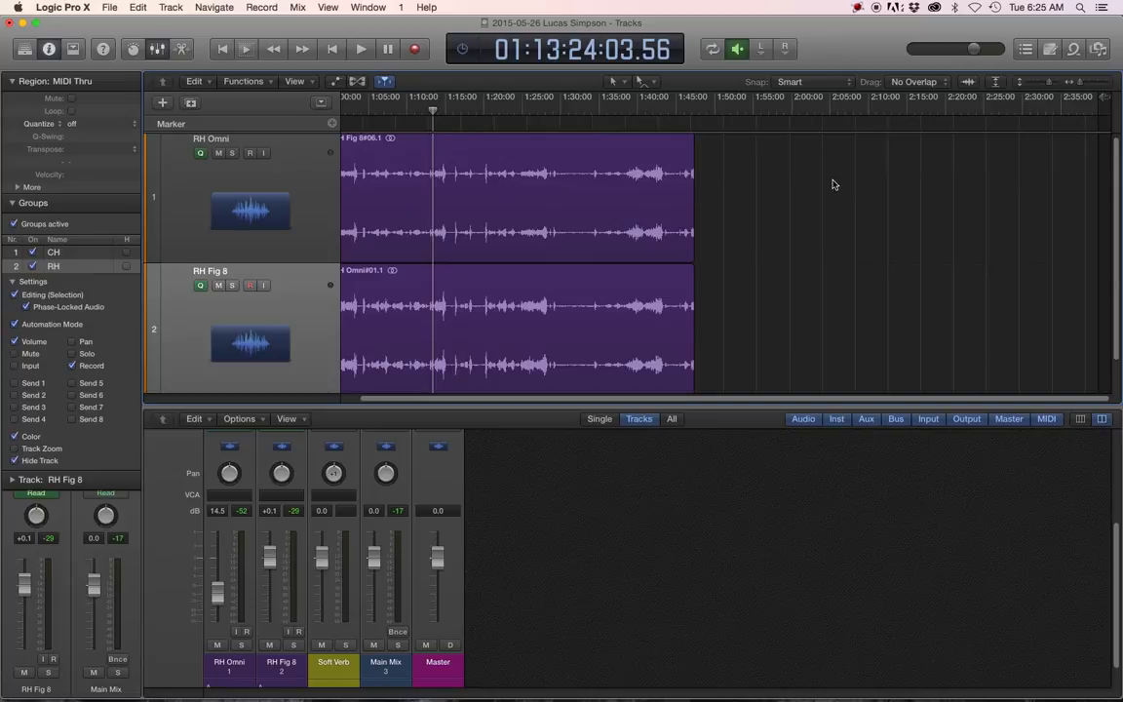
{"action": "scroll", "coordinate": [834, 184], "scroll_direction": "left", "scroll_amount": 2}
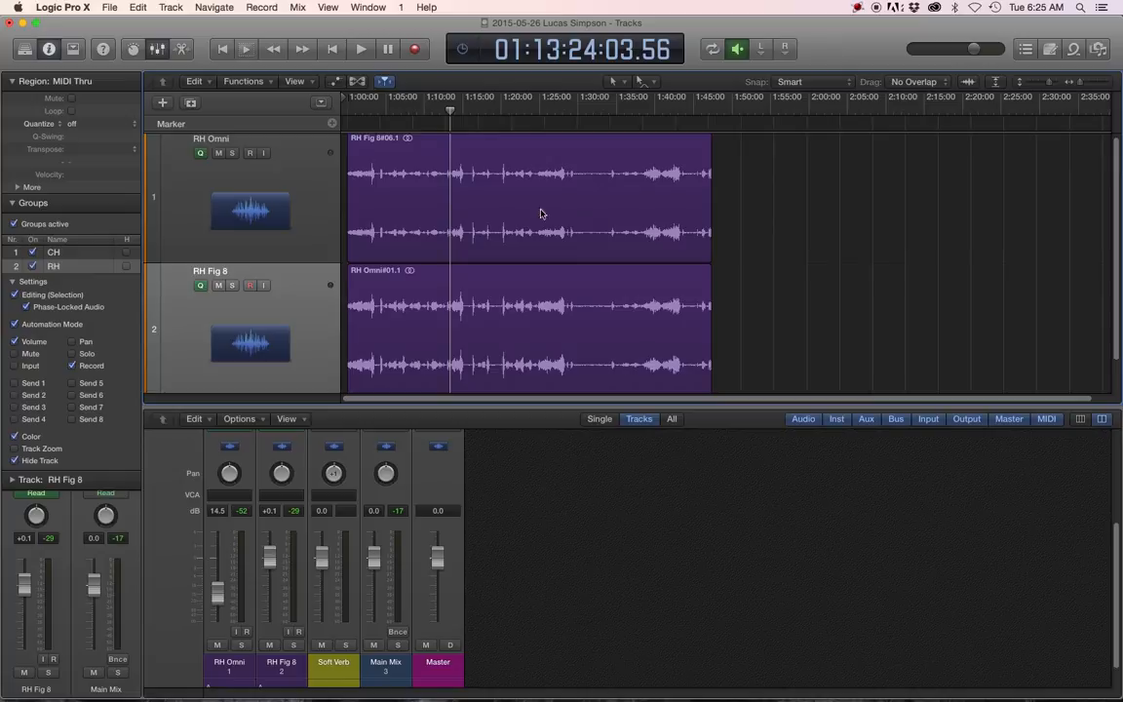
{"action": "left_click_drag", "start_coordinate": [451, 116], "coordinate": [1035, 118]}
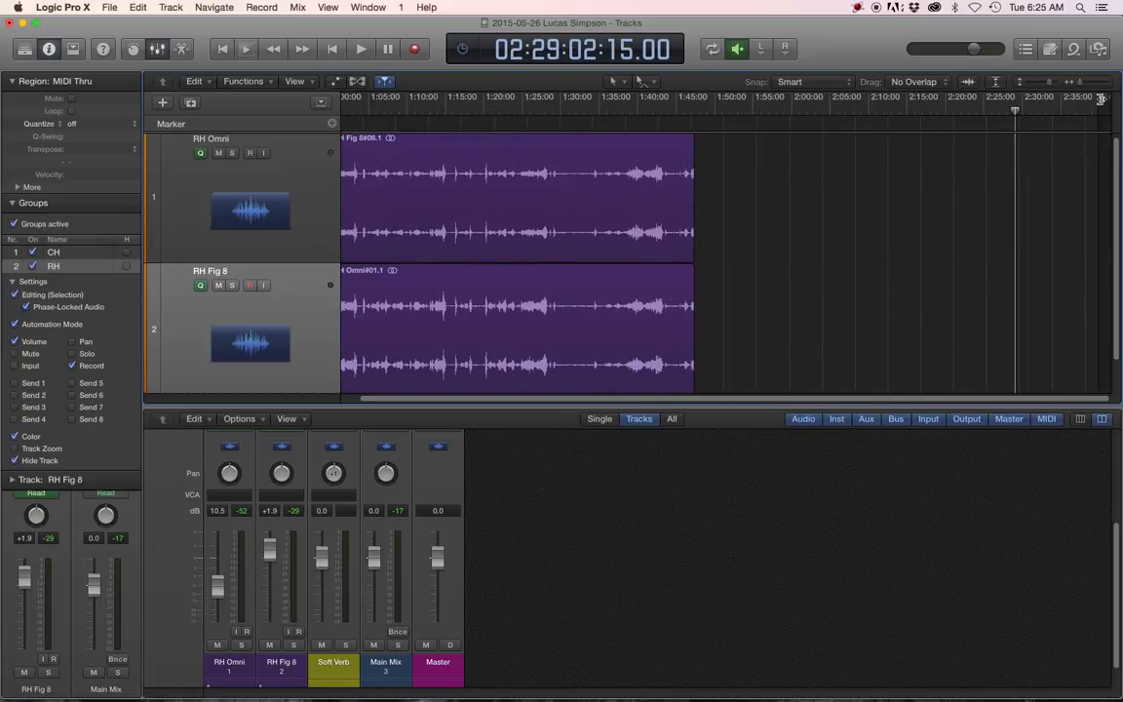
{"action": "mouse_move", "coordinate": [1011, 110]}
{"action": "left_mouse_down"}
{"action": "mouse_move", "coordinate": [718, 110]}
{"action": "mouse_move", "coordinate": [826, 115]}
{"action": "mouse_move", "coordinate": [798, 100]}
{"action": "mouse_move", "coordinate": [726, 104]}
{"action": "left_mouse_up"}
- Select both regions and place the playhead near their start at about 1:02:10
{"action": "left_click", "coordinate": [561, 211]}
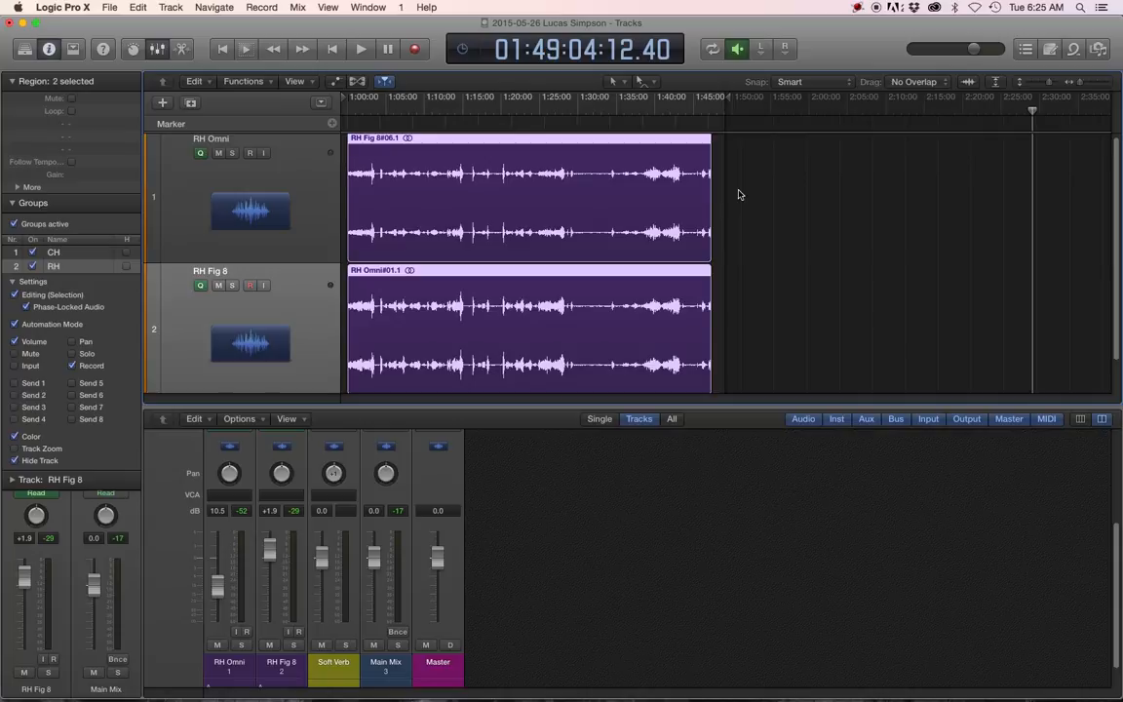
{"action": "left_click", "coordinate": [719, 110]}
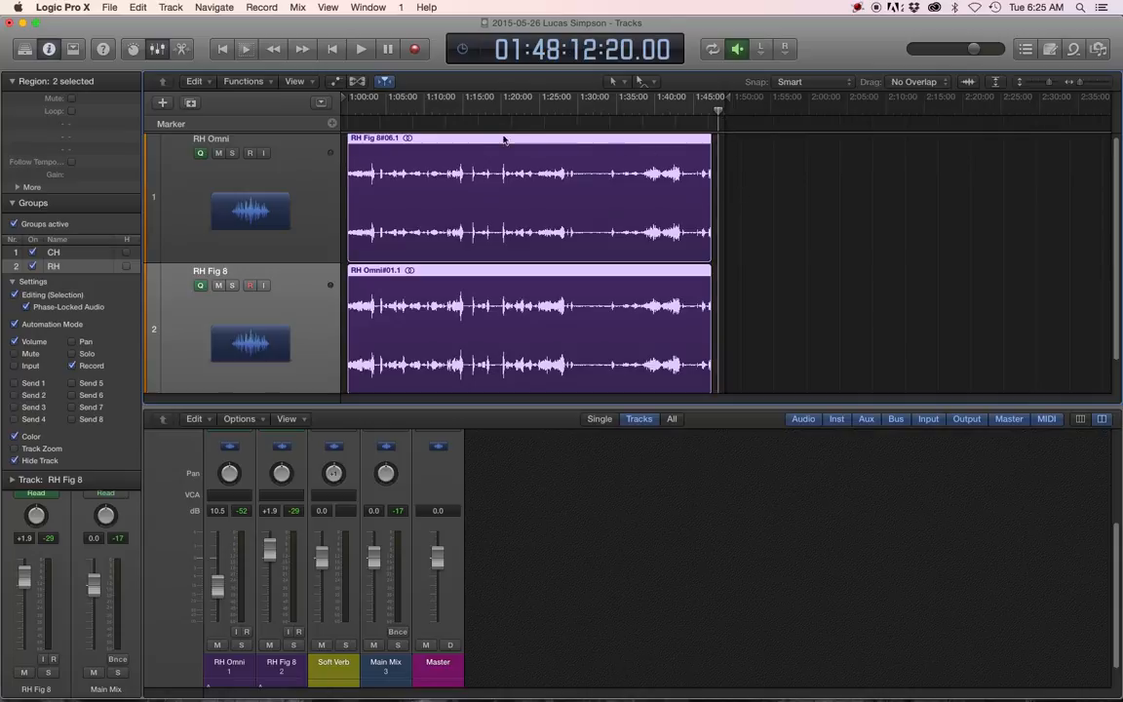
{"action": "left_click", "coordinate": [364, 111]}
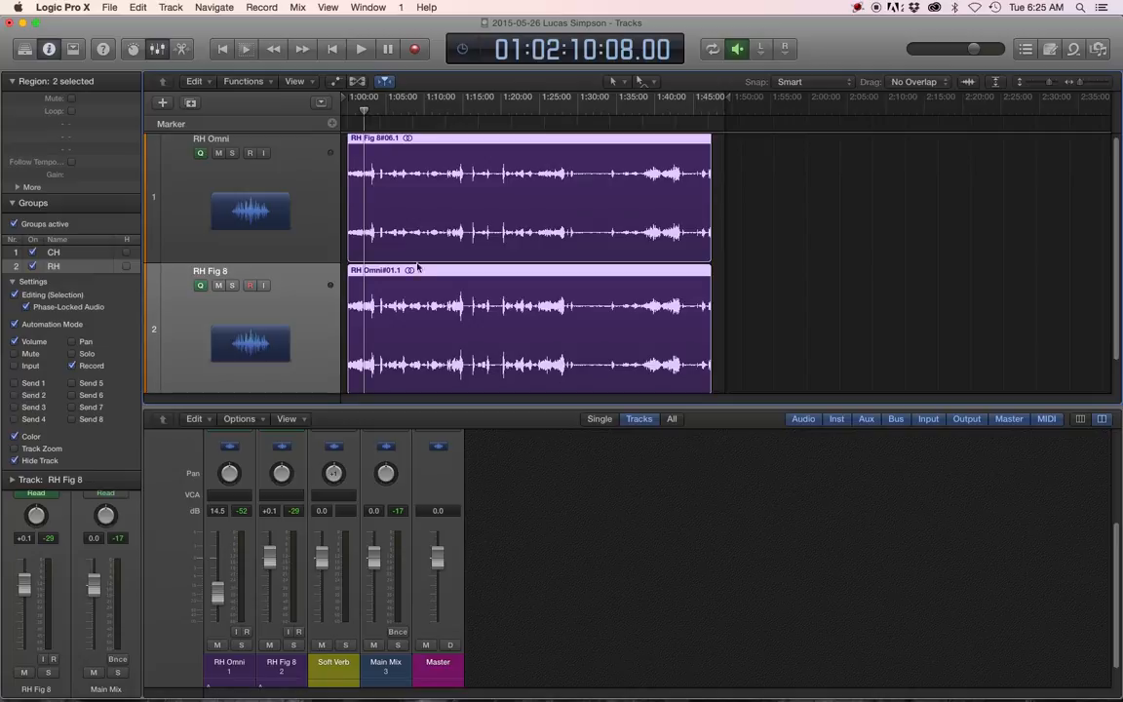
- Open the L2 limiter on the Main Mix channel, hide its plug-in header and place its window beside the channel strips
{"action": "scroll", "coordinate": [370, 434], "scroll_direction": "up", "scroll_amount": 5}
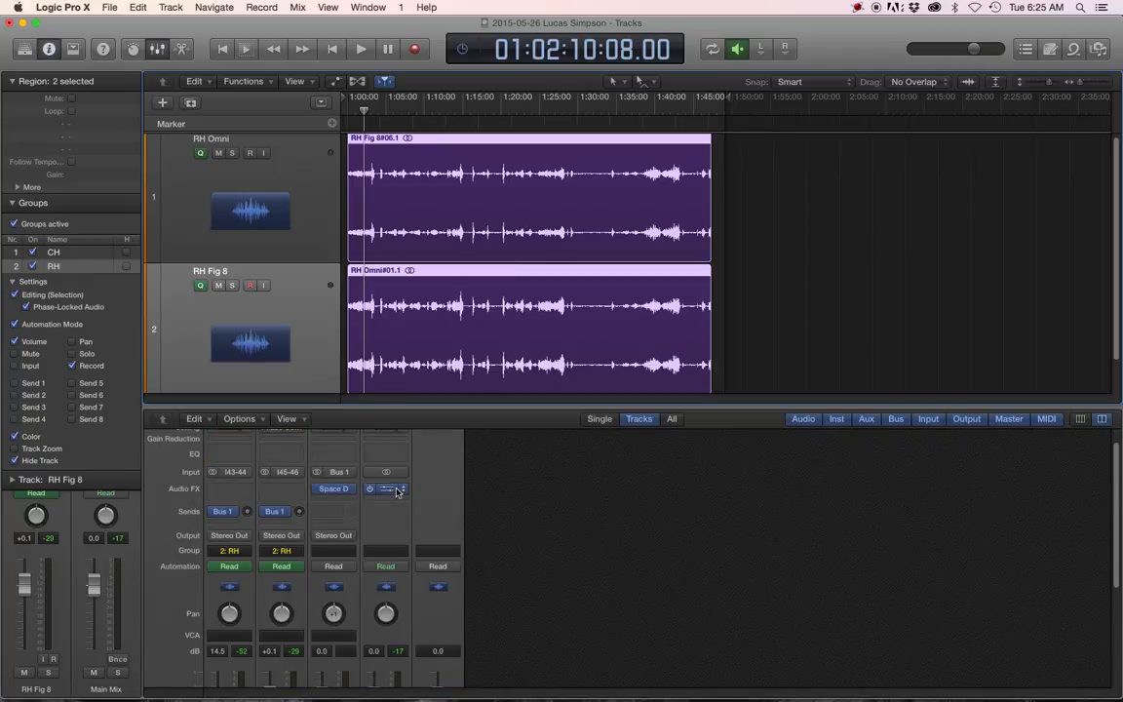
{"action": "left_click", "coordinate": [389, 488]}
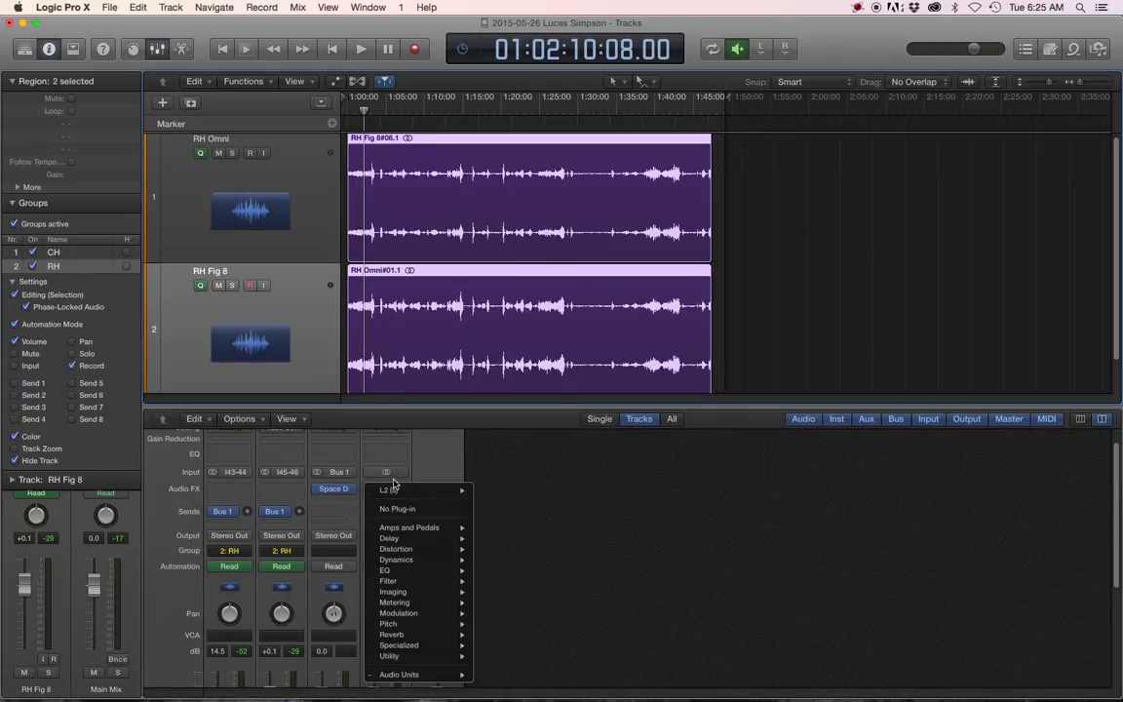
{"action": "left_click", "coordinate": [390, 490]}
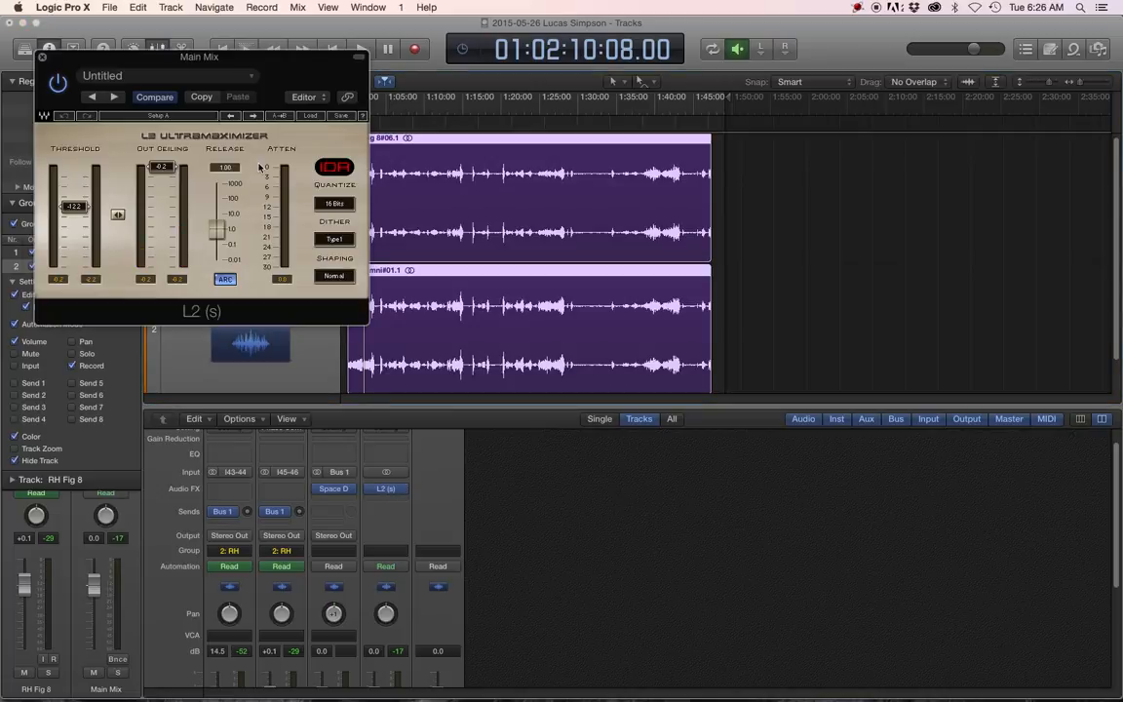
{"action": "left_click_drag", "start_coordinate": [169, 60], "coordinate": [448, 245]}
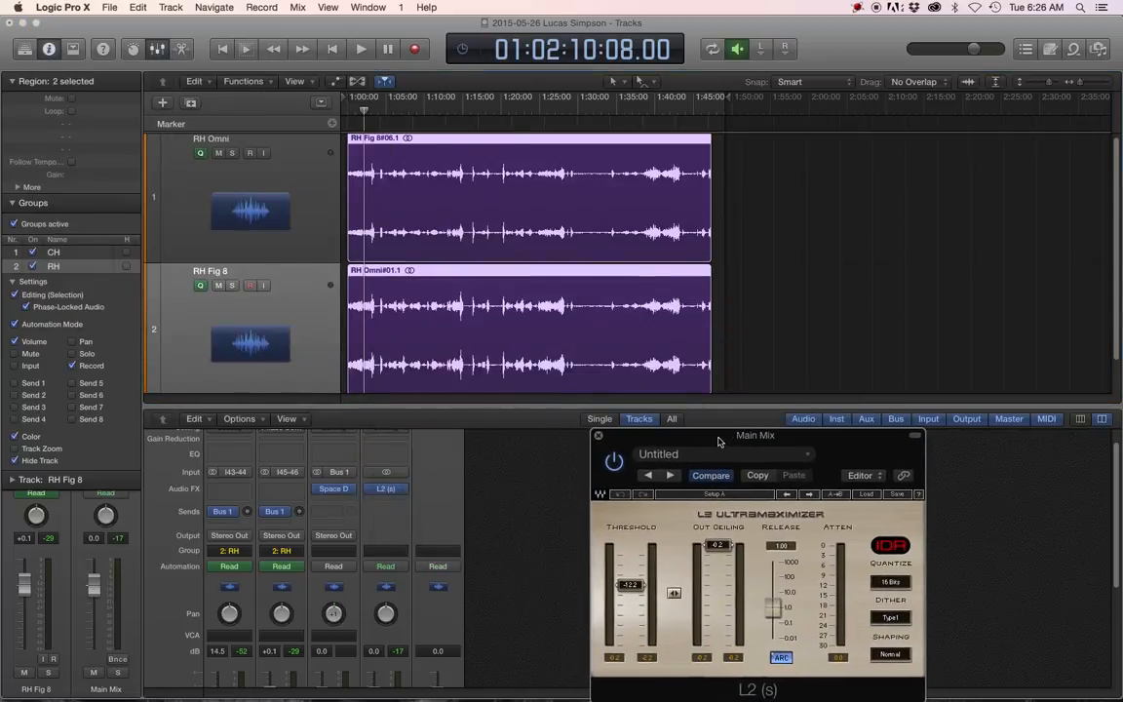
{"action": "left_click", "coordinate": [915, 436]}
{"action": "left_click_drag", "start_coordinate": [819, 435], "coordinate": [728, 447]}
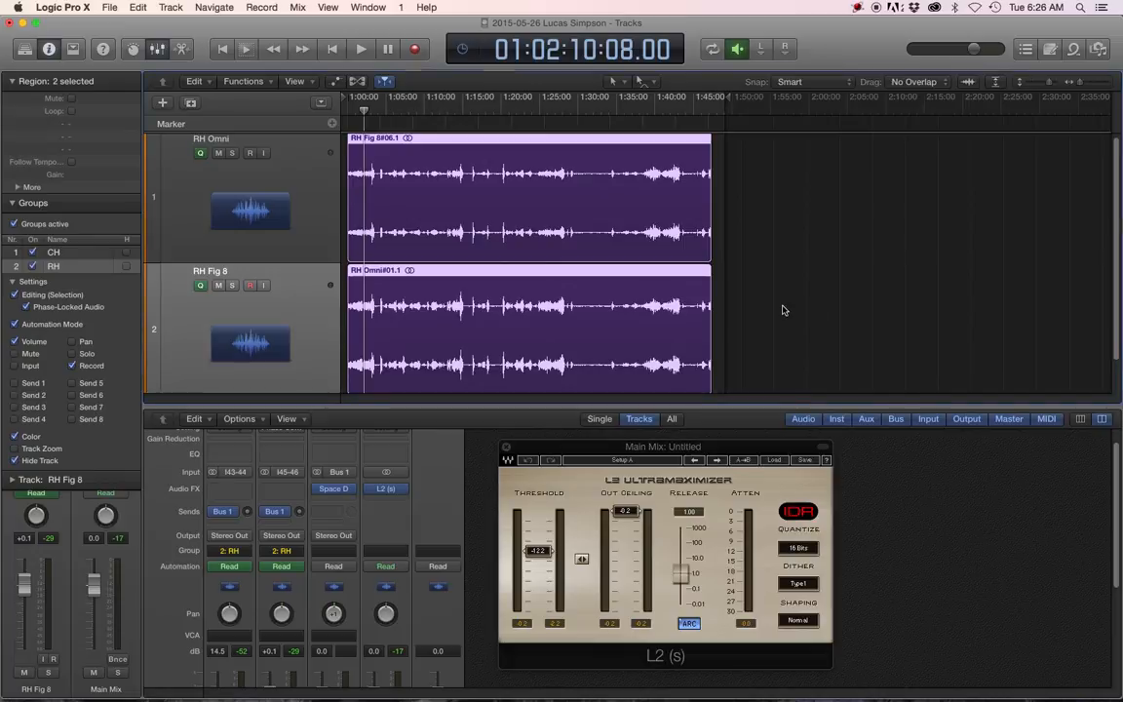
- Reselect both regions and collapse the Groups section of the inspector
{"action": "left_click", "coordinate": [721, 271]}
{"action": "left_click", "coordinate": [590, 274]}
{"action": "left_click", "coordinate": [12, 206]}
- Lower the Main Mix fader to about -5.8 dB and reset it to 0.0 dB
{"action": "scroll", "coordinate": [322, 522], "scroll_direction": "down", "scroll_amount": 4}
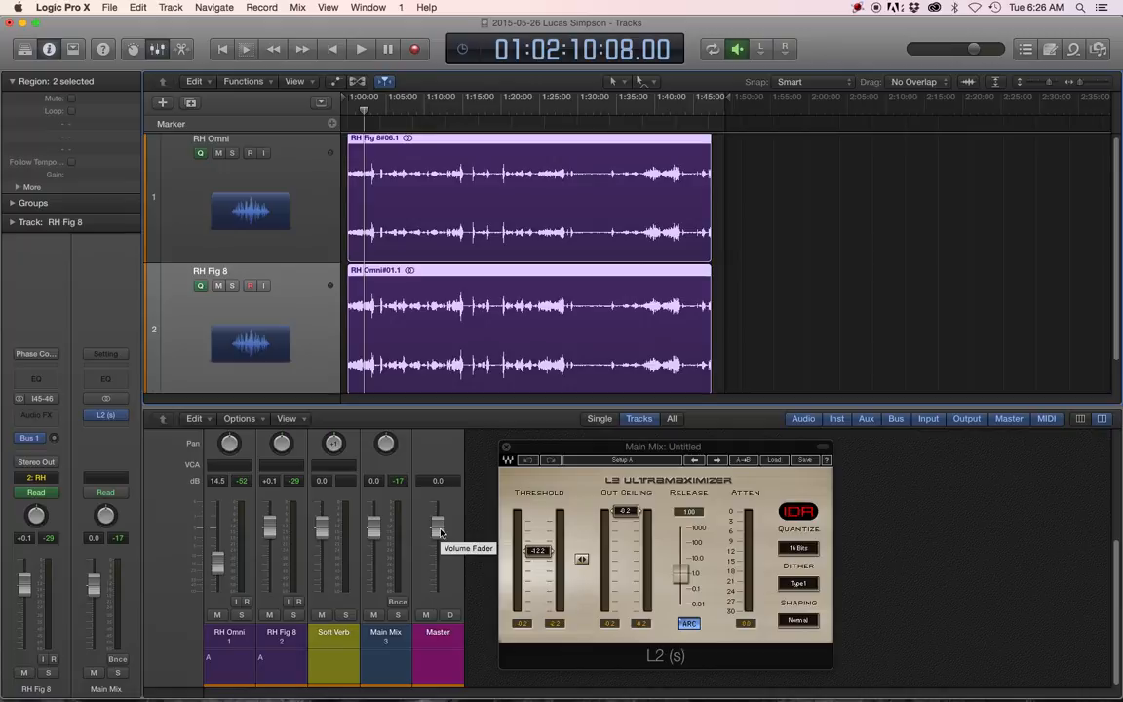
{"action": "left_click_drag", "start_coordinate": [373, 528], "coordinate": [373, 542]}
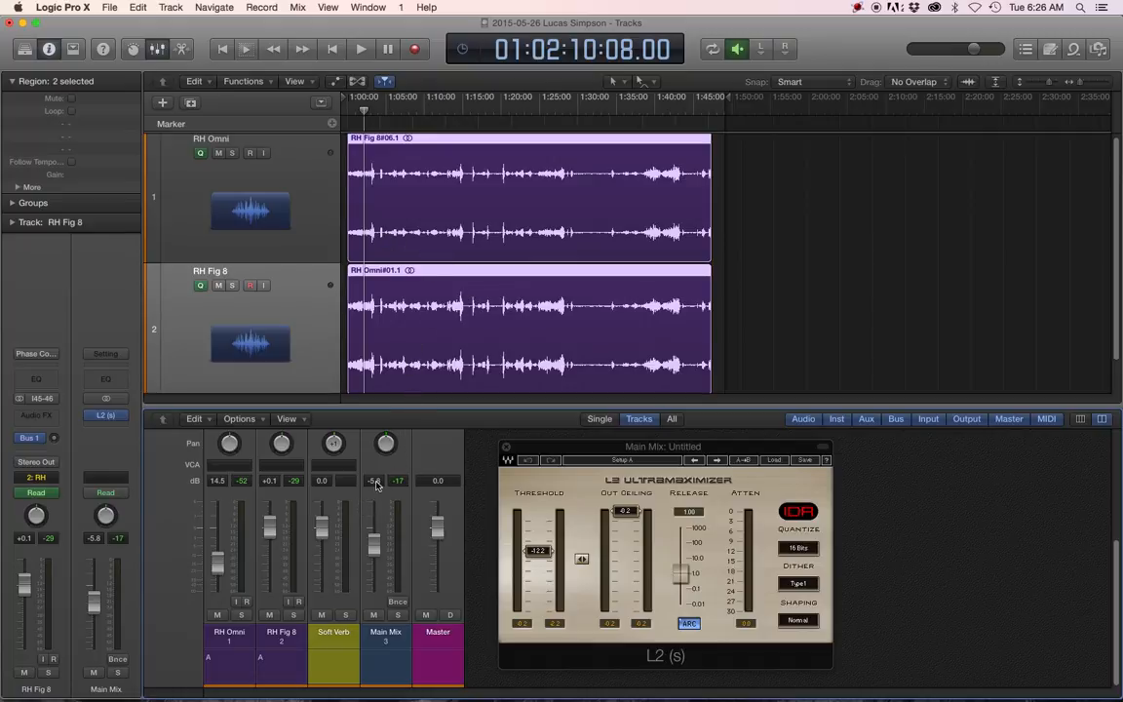
{"action": "left_click", "coordinate": [376, 546], "text": "alt"}
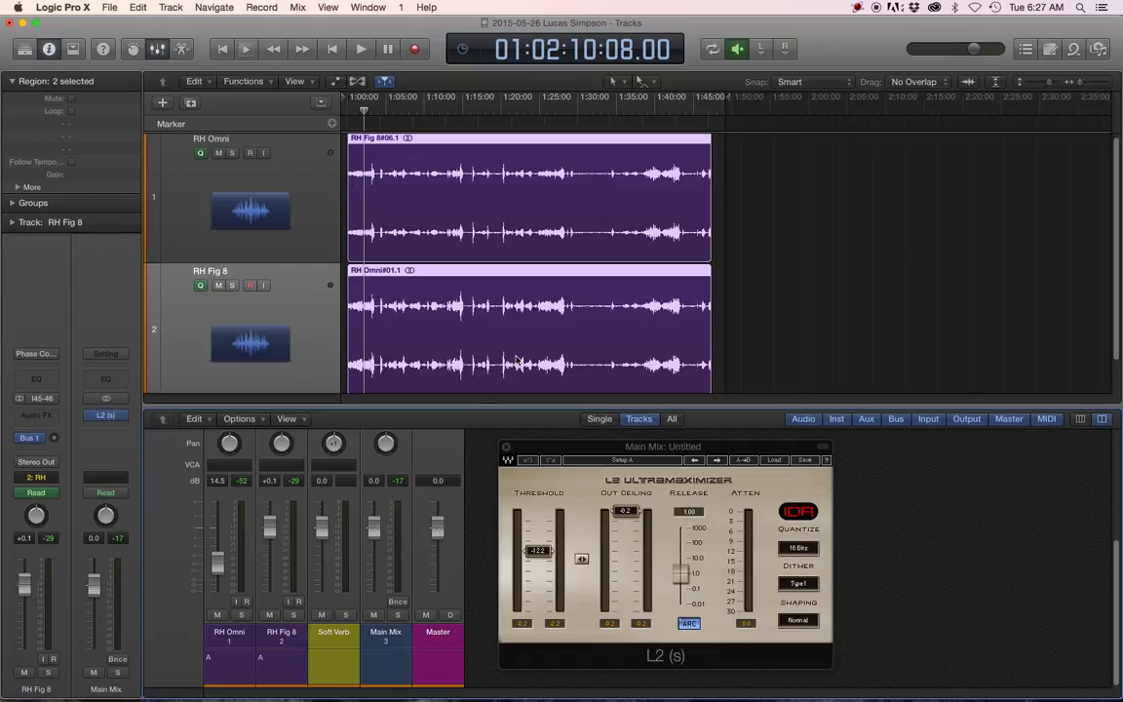
- Open the bounce settings for the Main Mix and make MP3 at 256 kbps stereo the only destination
{"action": "key", "text": "z"}
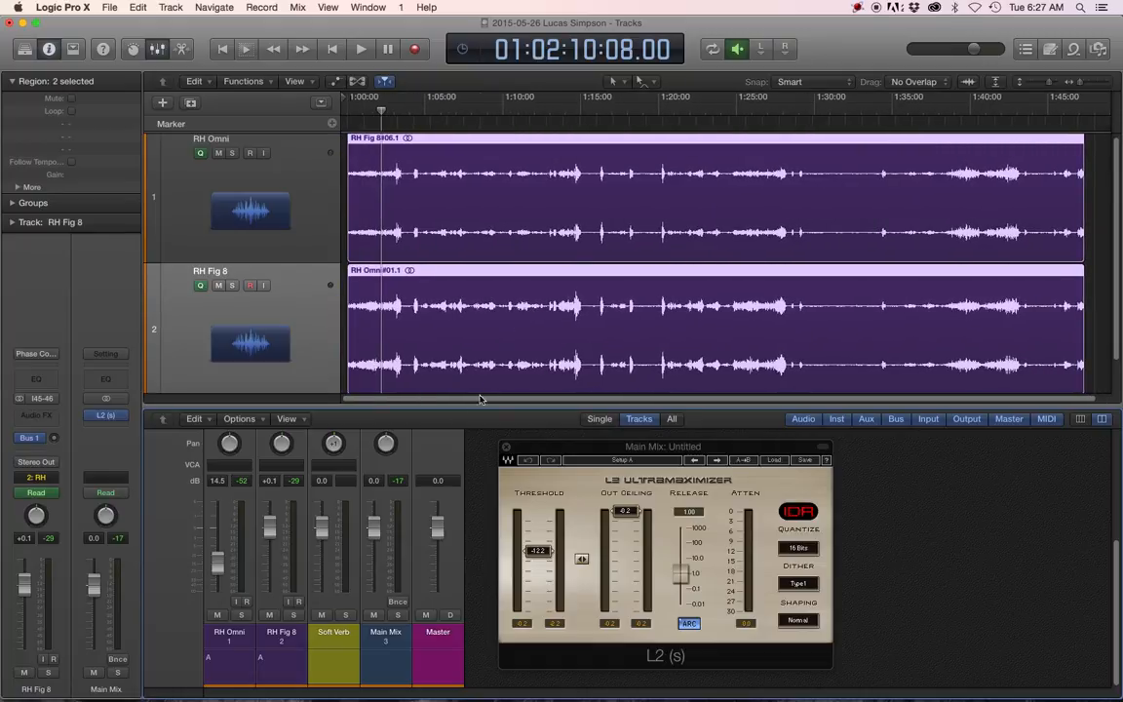
{"action": "left_click", "coordinate": [398, 603]}
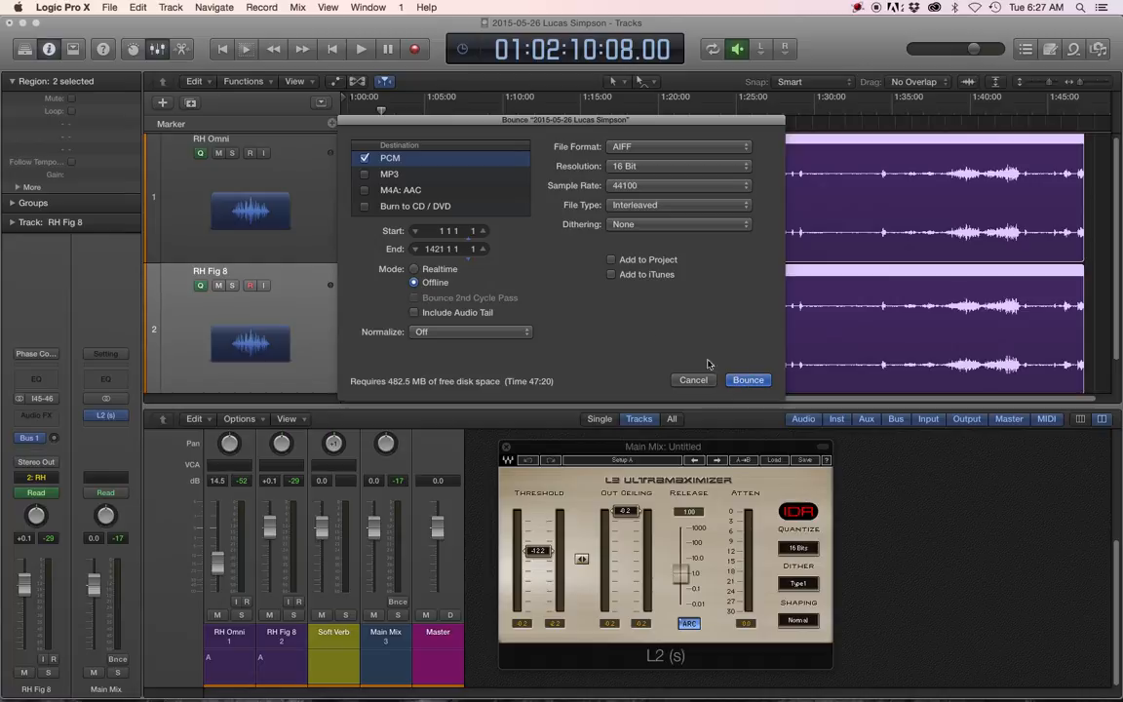
{"action": "left_click", "coordinate": [366, 176]}
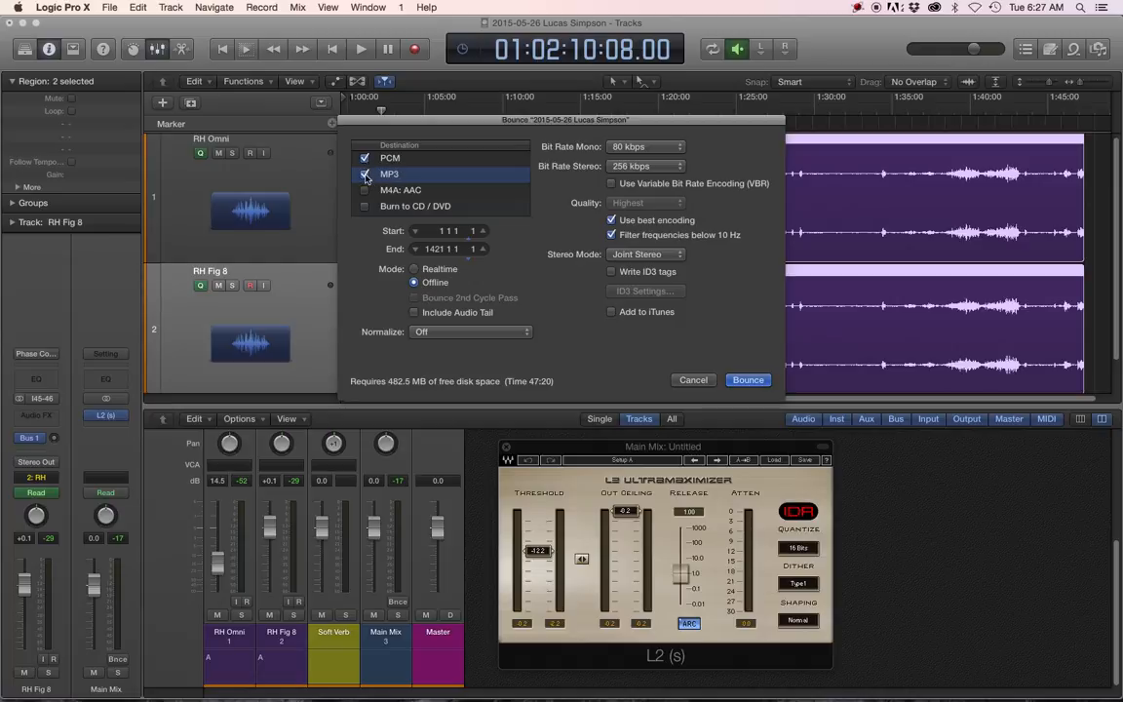
{"action": "left_click", "coordinate": [367, 159]}
{"action": "left_click", "coordinate": [365, 158]}
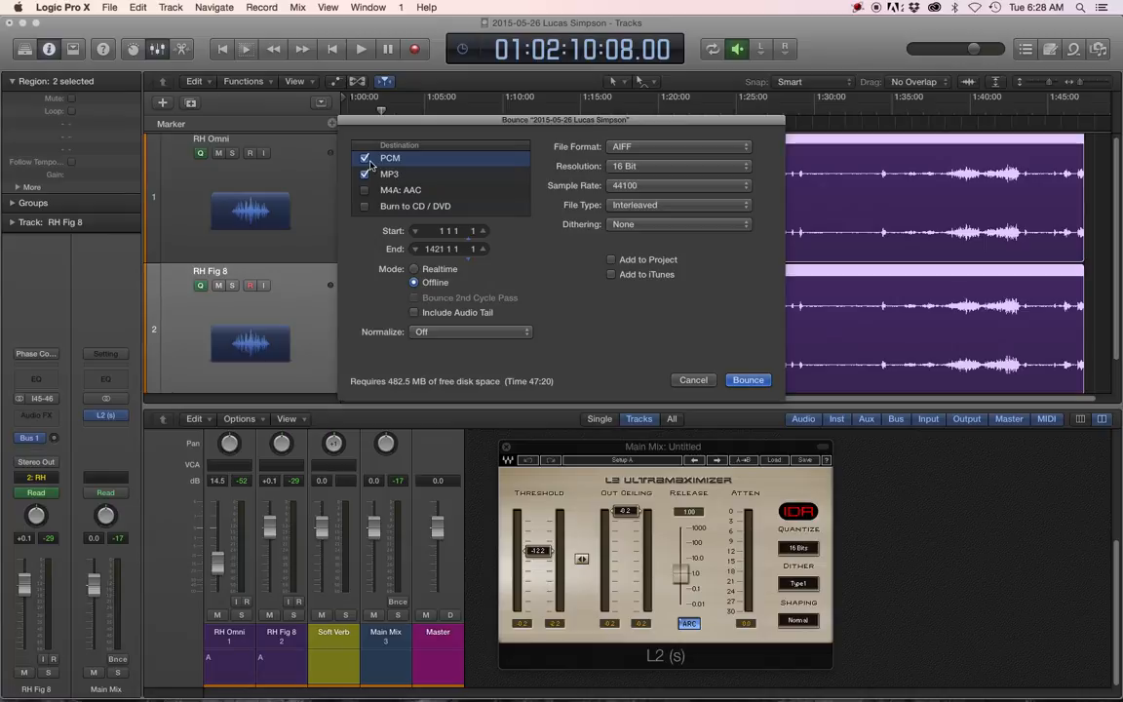
{"action": "left_click", "coordinate": [364, 158]}
{"action": "left_click", "coordinate": [458, 177]}
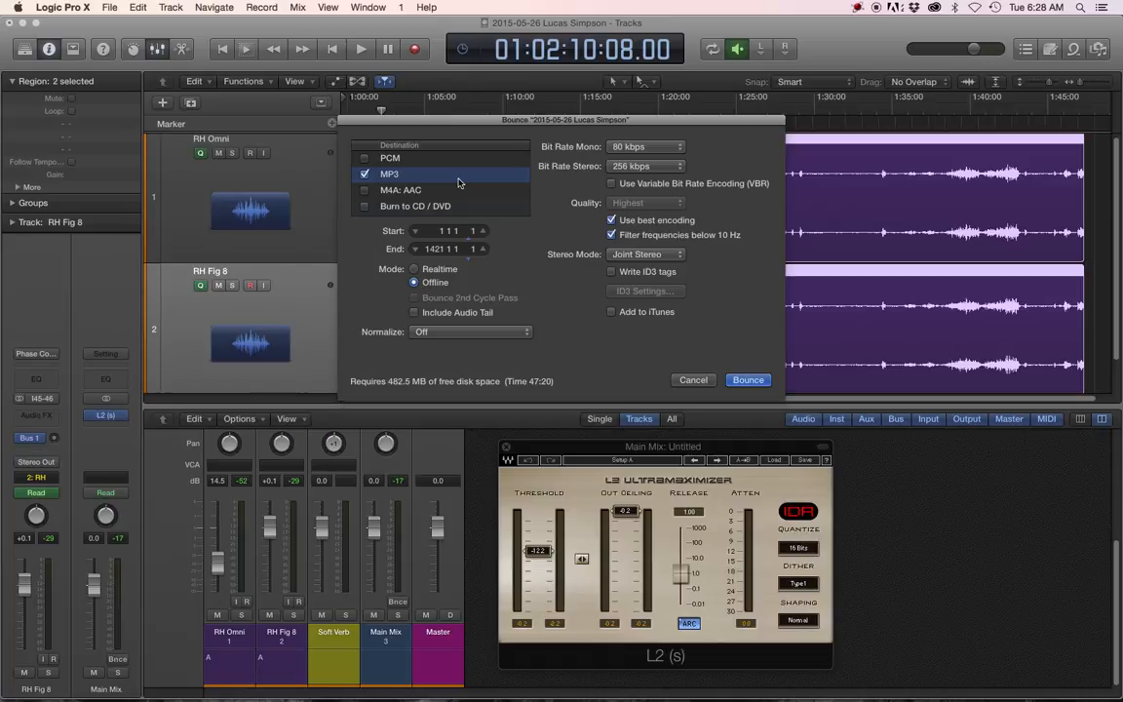
{"action": "left_click", "coordinate": [748, 380]}
- Make PCM the only bounce destination, as 16 Bit AIFF at 44100, and cancel out of the save dialog
{"action": "left_click", "coordinate": [365, 158]}
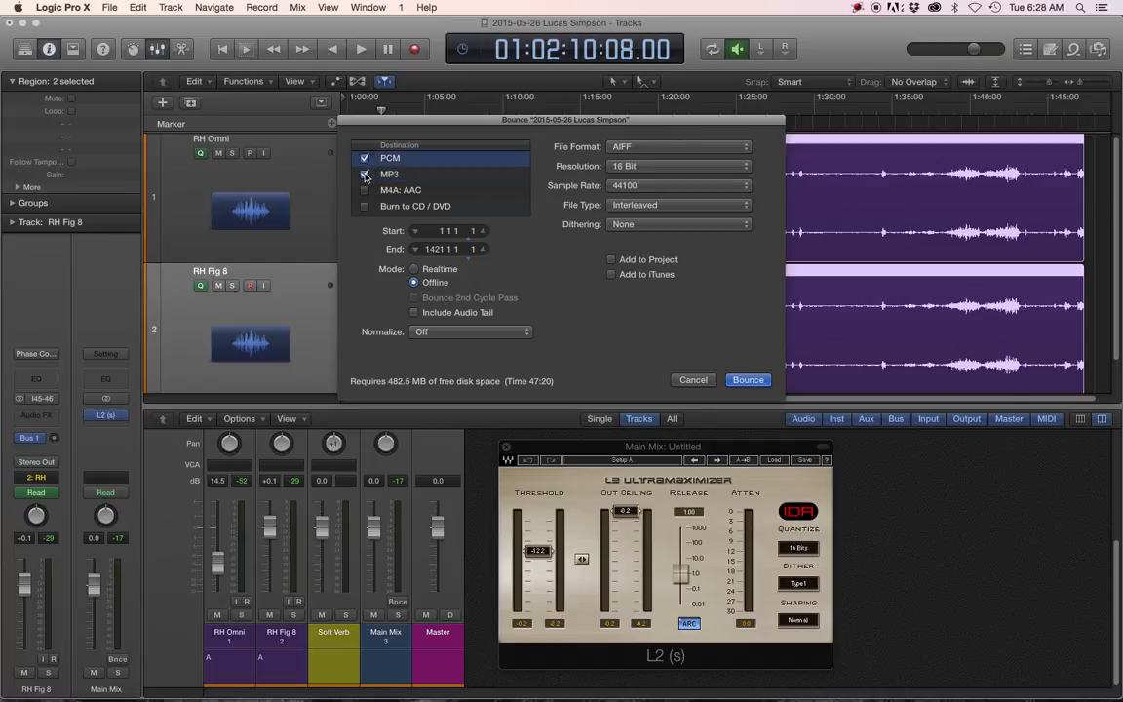
{"action": "left_click", "coordinate": [365, 173]}
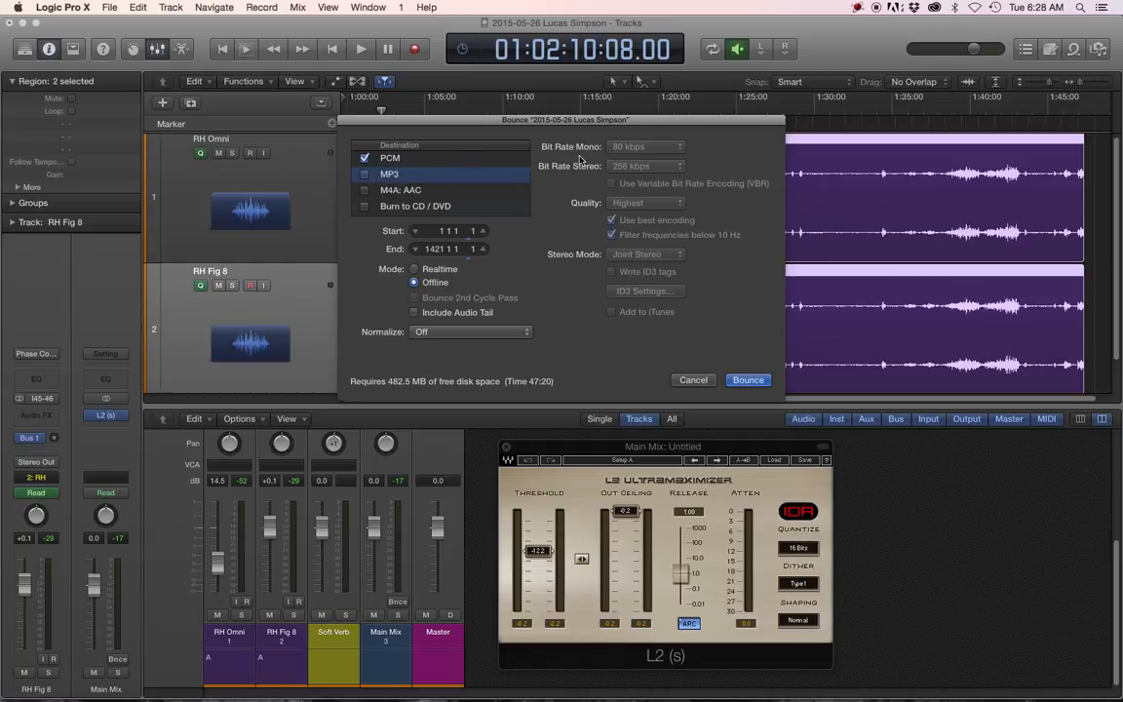
{"action": "left_click", "coordinate": [424, 158]}
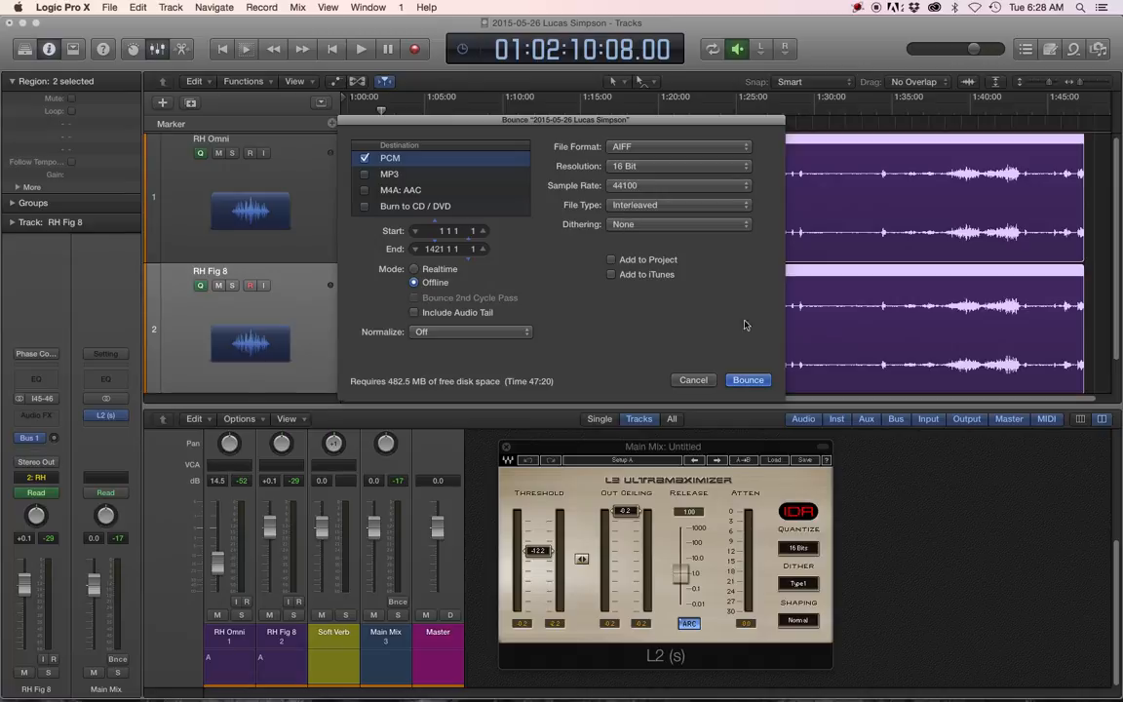
{"action": "left_click", "coordinate": [365, 174]}
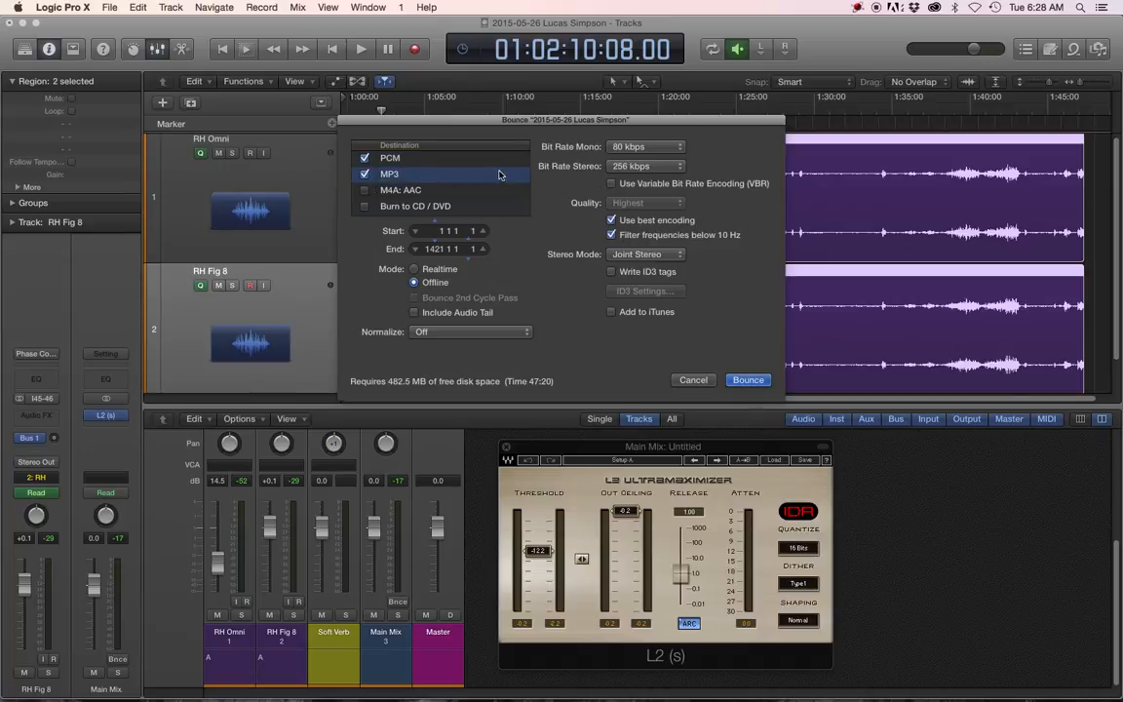
{"action": "left_click", "coordinate": [477, 159]}
{"action": "left_click", "coordinate": [365, 174]}
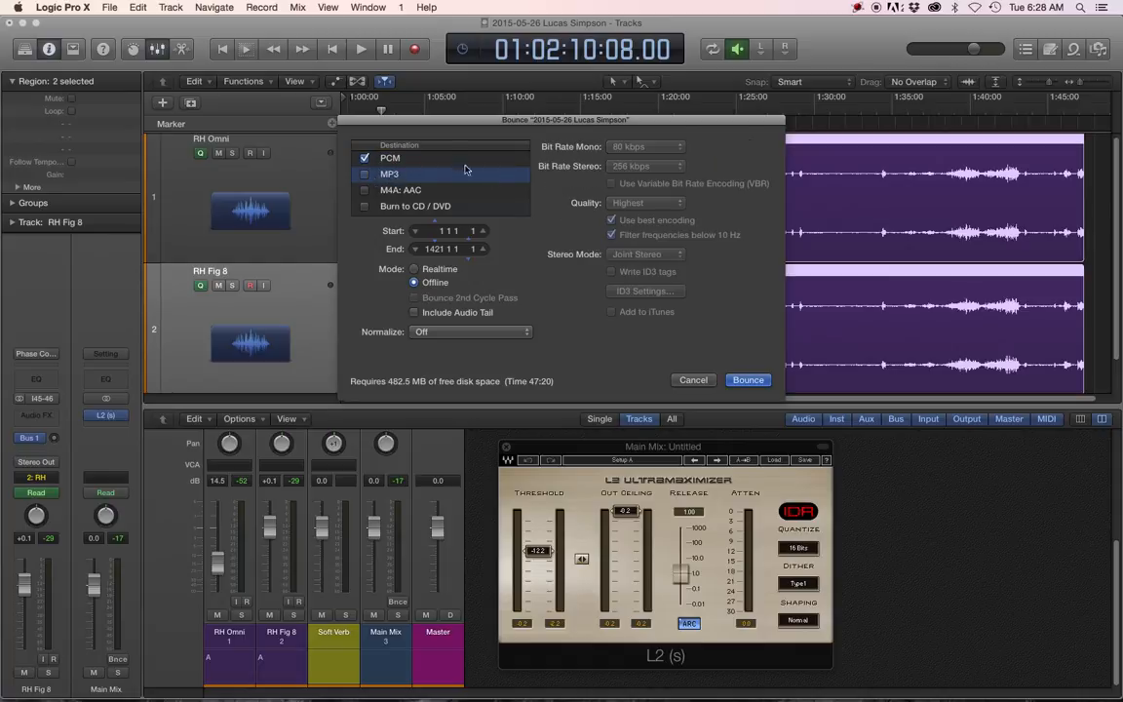
{"action": "left_click", "coordinate": [747, 380]}
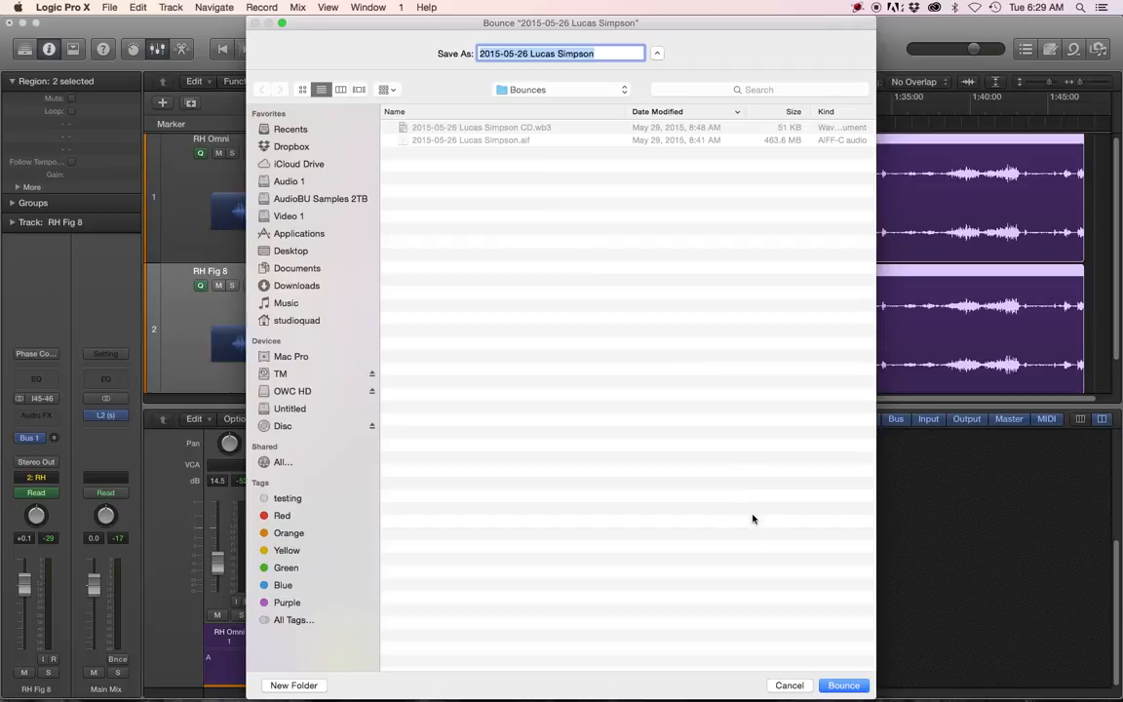
{"action": "left_click", "coordinate": [789, 686]}
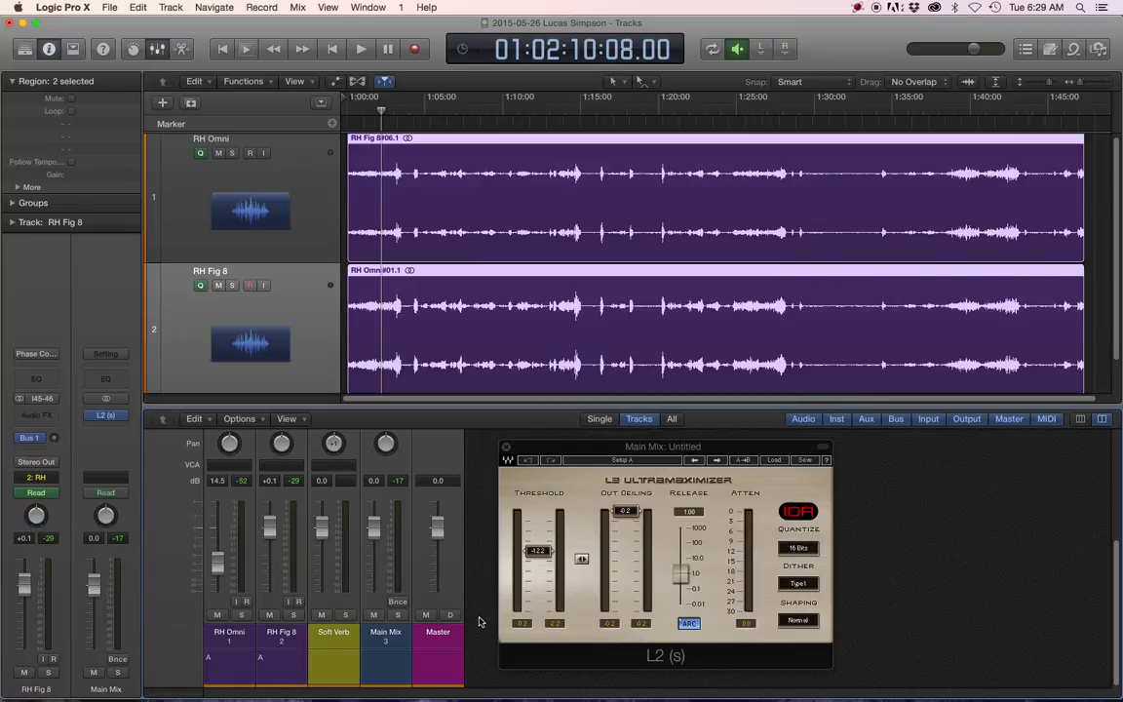
- Start a PCM bounce of the session into the Bounces folder with "demo" in its file name, and cancel the bounce
{"action": "key", "text": "super+b"}
{"action": "left_click", "coordinate": [751, 380]}
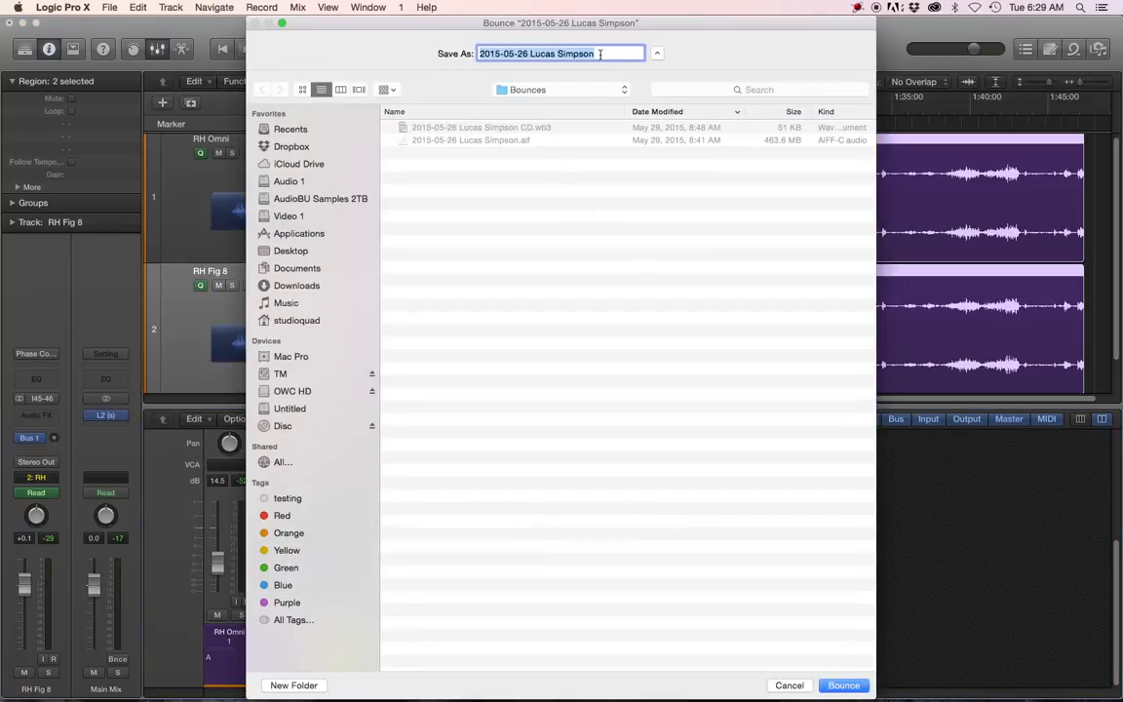
{"action": "left_click", "coordinate": [600, 54]}
{"action": "type", "text": "demo"}
{"action": "left_click", "coordinate": [845, 685]}
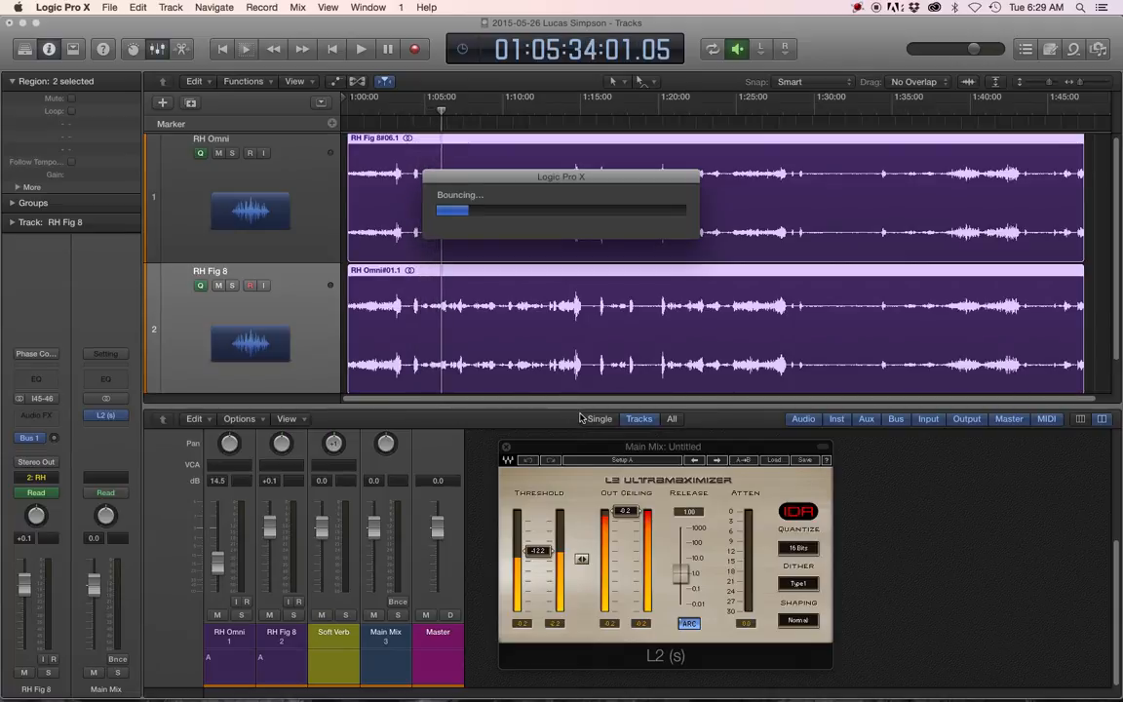
{"action": "key", "text": "super+period"}
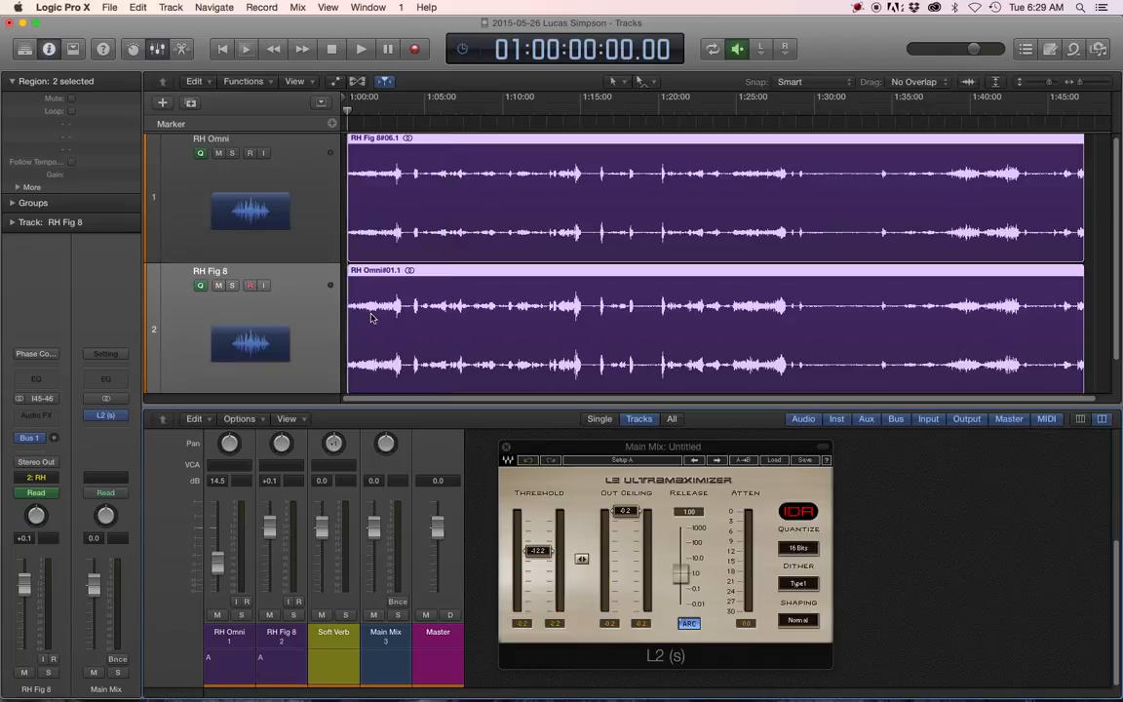